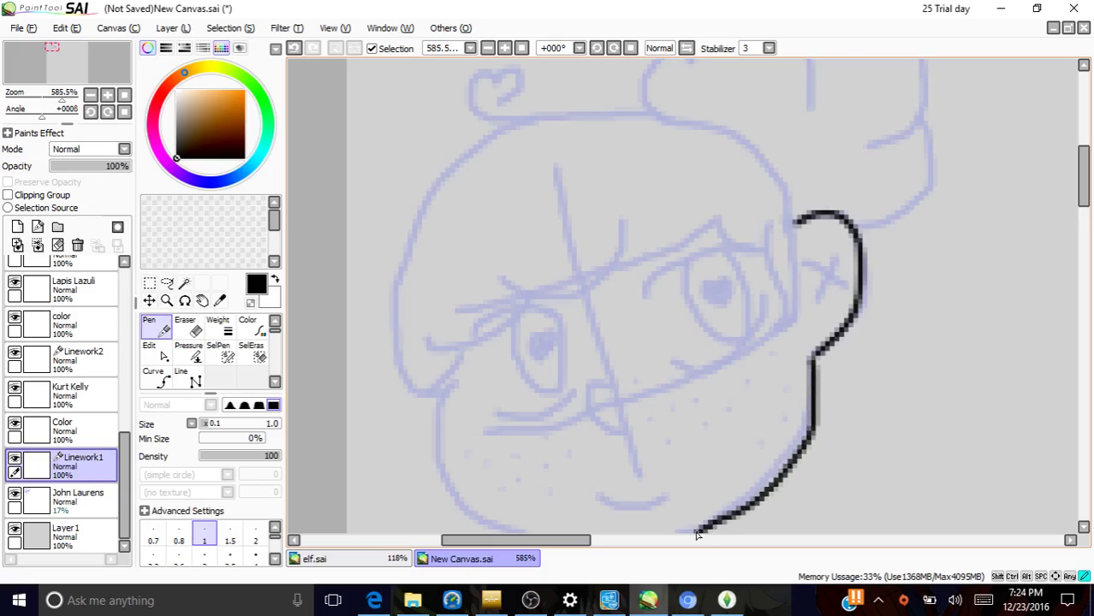
# Step: Ink the cheek and chin outline over the sketch to close the face, and add the small curved nose
pyautogui.moveTo(1084, 171); pyautogui.dragTo(1084, 194)
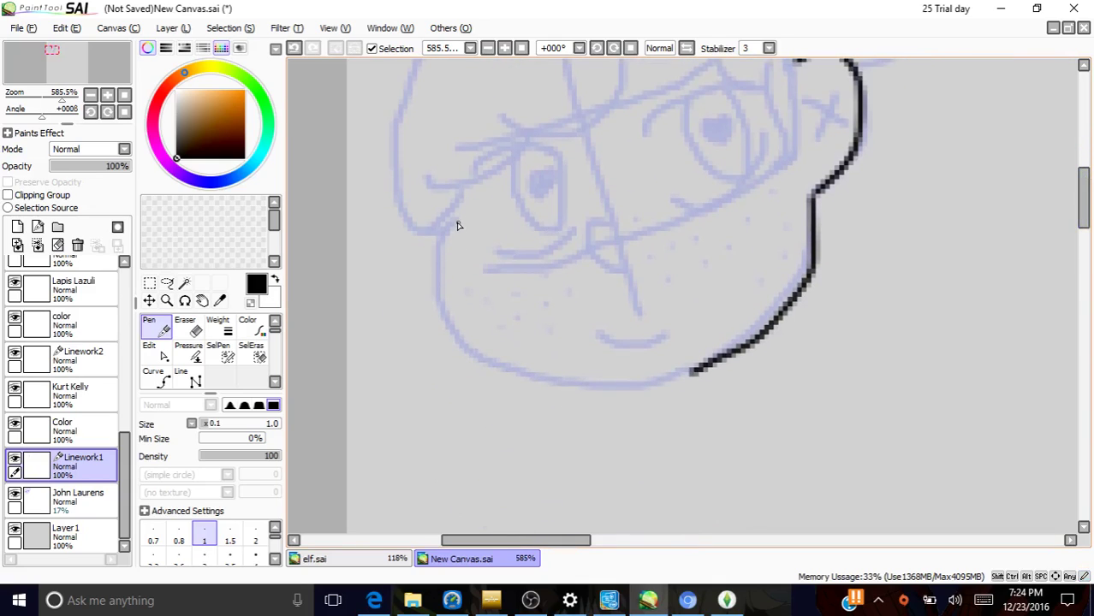
pyautogui.moveTo(442, 232)
pyautogui.mouseDown()
pyautogui.moveTo(430, 274)
pyautogui.moveTo(442, 311)
pyautogui.moveTo(484, 363)
pyautogui.moveTo(575, 385)
pyautogui.moveTo(675, 380)
pyautogui.mouseUp()
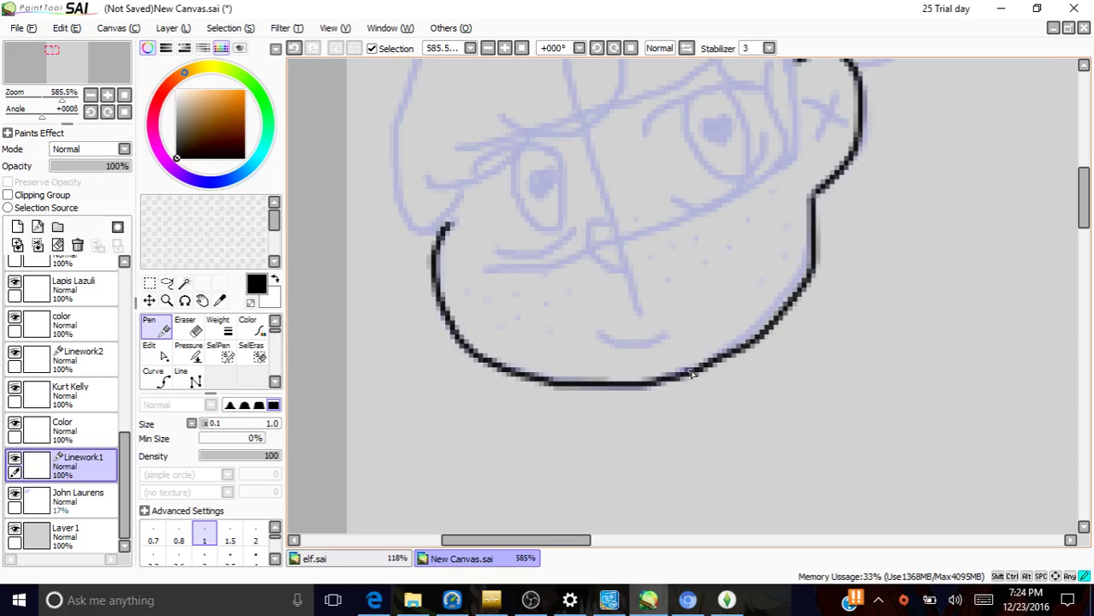
pyautogui.moveTo(1082, 197)
pyautogui.mouseDown()
pyautogui.moveTo(1080, 167)
pyautogui.moveTo(1081, 185)
pyautogui.mouseUp()
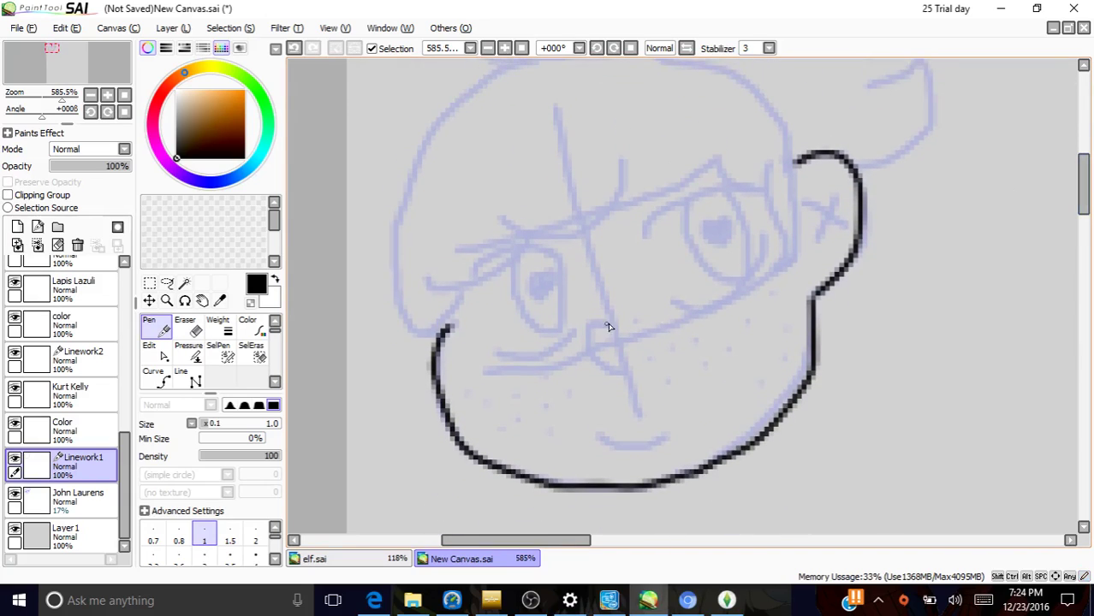
pyautogui.moveTo(613, 323)
pyautogui.mouseDown()
pyautogui.moveTo(594, 327)
pyautogui.moveTo(600, 360)
pyautogui.moveTo(627, 349)
pyautogui.mouseUp()
# Step: Dot freckles across both cheeks following the sketch and ink the short smiling mouth
pyautogui.click(635, 323)
pyautogui.click(723, 330)
pyautogui.click(747, 353)
pyautogui.click(715, 362)
pyautogui.click(757, 376)
pyautogui.click(775, 306)
pyautogui.click(794, 342)
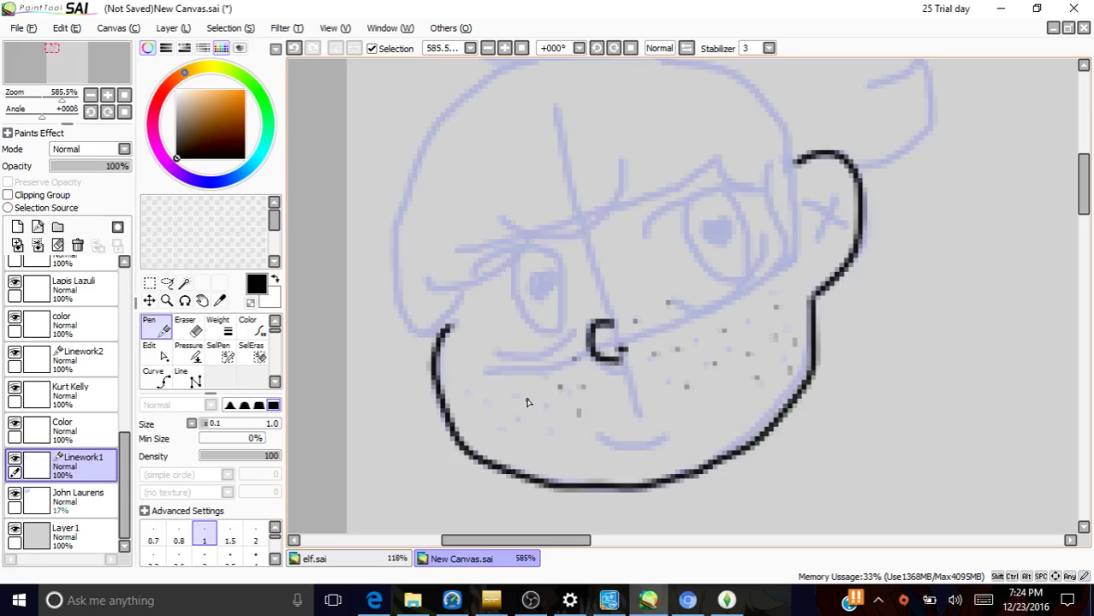
pyautogui.click(540, 419)
pyautogui.click(486, 420)
pyautogui.click(487, 423)
pyautogui.moveTo(600, 437); pyautogui.dragTo(648, 446)
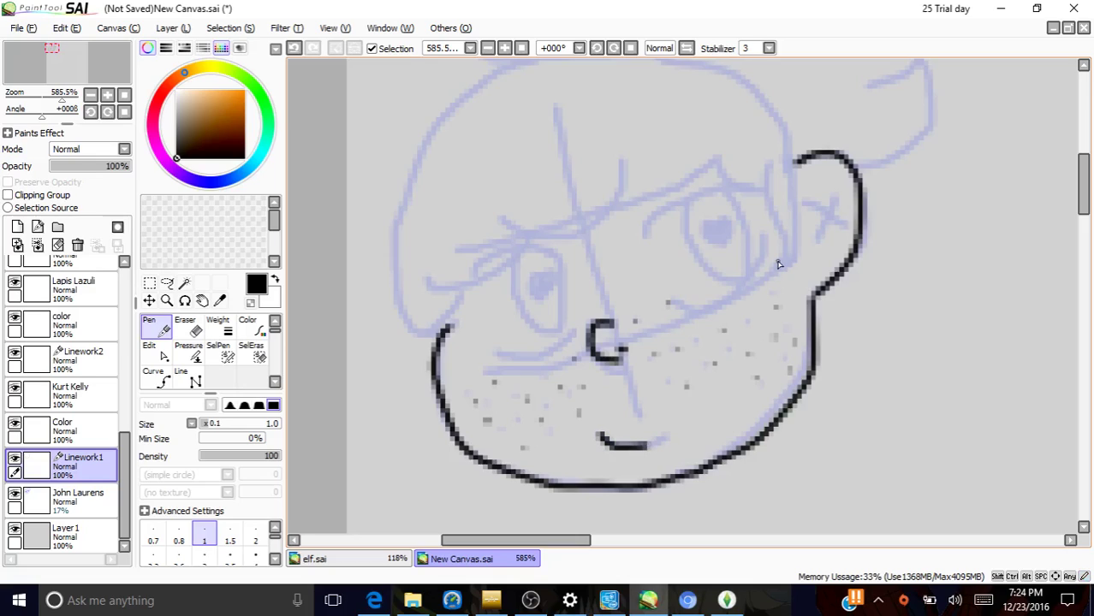
# Step: Ink both eyes over the sketch with upper and lower lid lines, oval irises and filled heart-shaped pupils
pyautogui.moveTo(645, 238)
pyautogui.mouseDown()
pyautogui.moveTo(702, 192)
pyautogui.moveTo(729, 184)
pyautogui.moveTo(763, 194)
pyautogui.mouseUp()
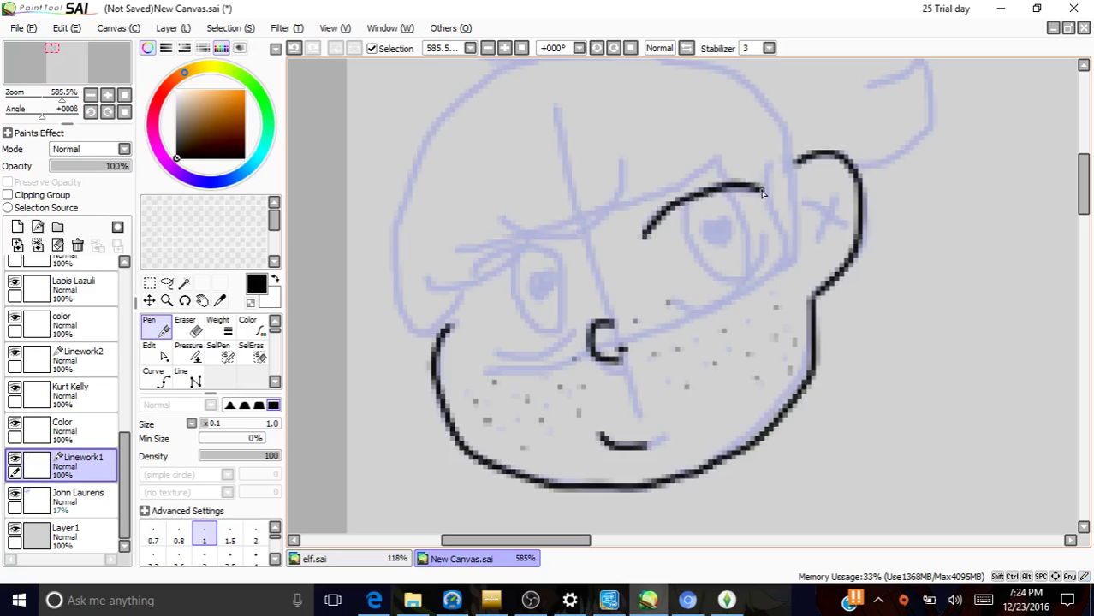
pyautogui.moveTo(765, 240)
pyautogui.mouseDown()
pyautogui.moveTo(737, 289)
pyautogui.moveTo(671, 301)
pyautogui.mouseUp()
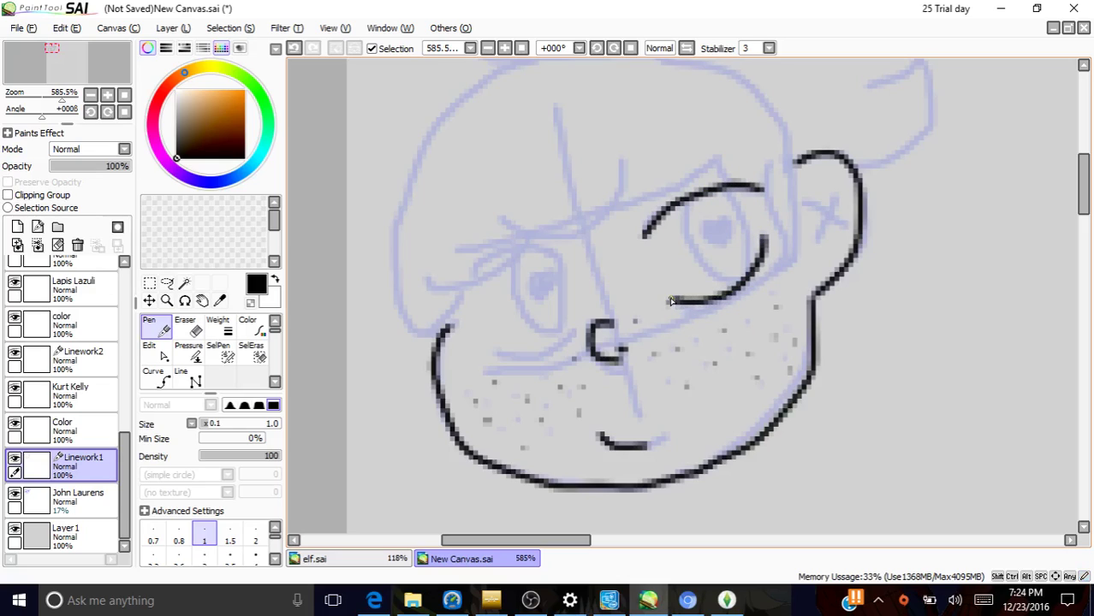
pyautogui.moveTo(682, 201)
pyautogui.mouseDown()
pyautogui.moveTo(695, 246)
pyautogui.moveTo(736, 271)
pyautogui.moveTo(754, 242)
pyautogui.moveTo(724, 191)
pyautogui.moveTo(706, 231)
pyautogui.moveTo(724, 246)
pyautogui.moveTo(728, 213)
pyautogui.moveTo(726, 244)
pyautogui.moveTo(715, 228)
pyautogui.mouseUp()
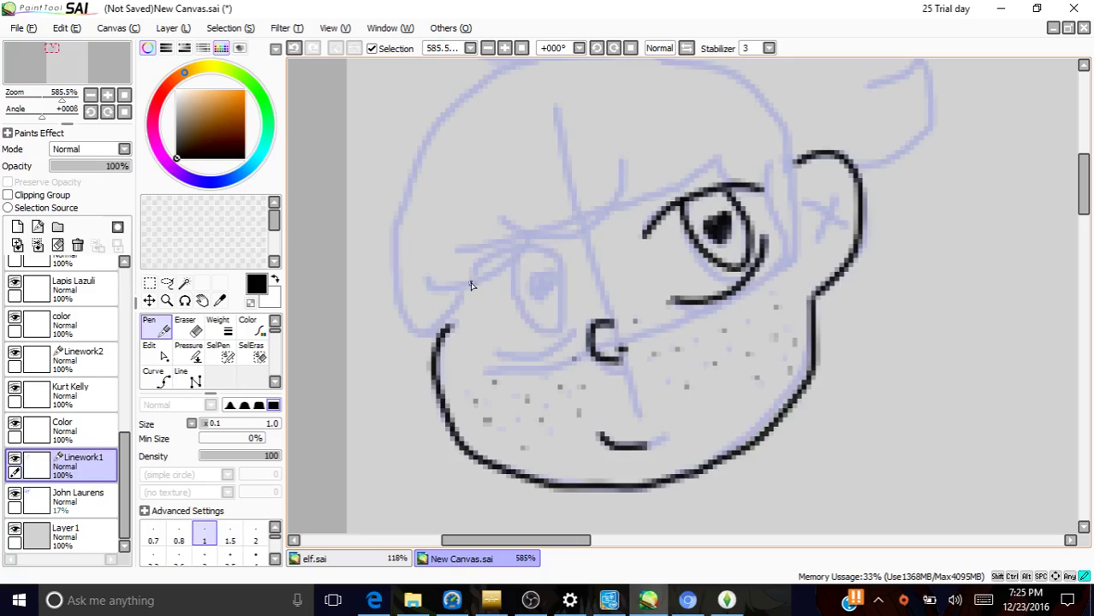
pyautogui.moveTo(470, 285)
pyautogui.mouseDown()
pyautogui.moveTo(512, 258)
pyautogui.moveTo(582, 247)
pyautogui.mouseUp()
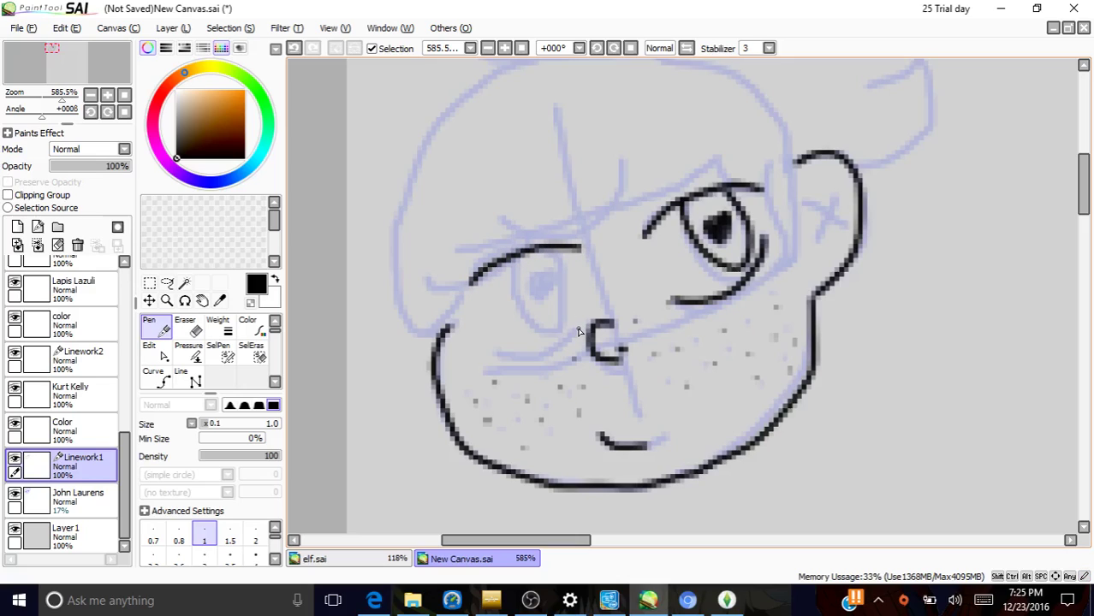
pyautogui.moveTo(578, 330)
pyautogui.mouseDown()
pyautogui.moveTo(549, 352)
pyautogui.moveTo(503, 353)
pyautogui.mouseUp()
pyautogui.moveTo(511, 254)
pyautogui.mouseDown()
pyautogui.moveTo(522, 315)
pyautogui.moveTo(548, 332)
pyautogui.moveTo(567, 304)
pyautogui.moveTo(564, 254)
pyautogui.moveTo(528, 289)
pyautogui.moveTo(546, 297)
pyautogui.moveTo(545, 268)
pyautogui.moveTo(561, 267)
pyautogui.moveTo(554, 295)
pyautogui.moveTo(555, 274)
pyautogui.moveTo(540, 295)
pyautogui.moveTo(536, 282)
pyautogui.moveTo(546, 287)
pyautogui.mouseUp()
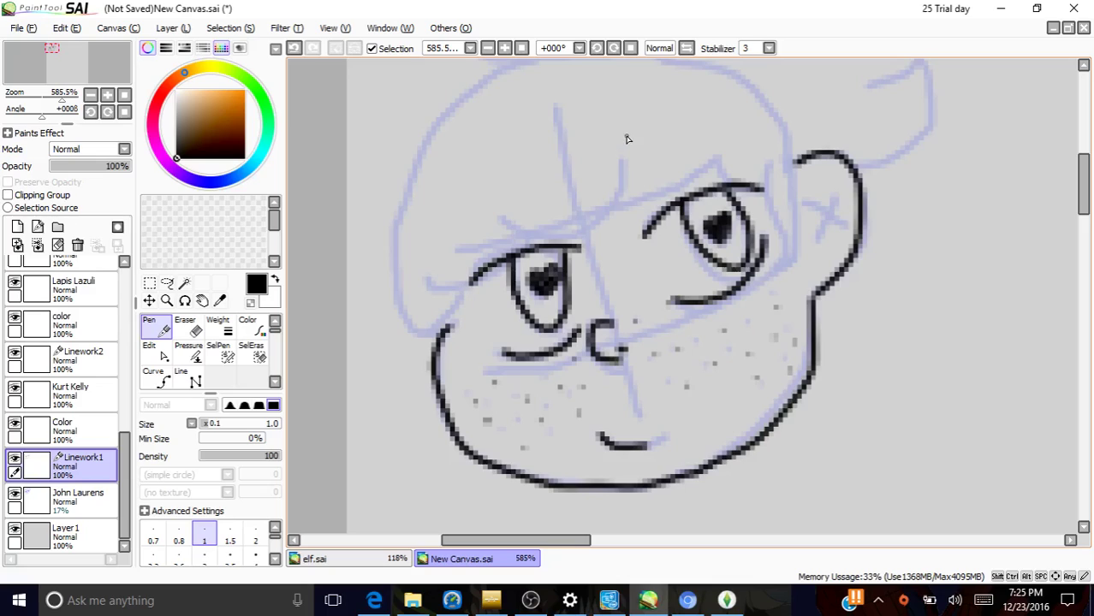
# Step: Ink the fringe and the hair locks on both sides of the face, and mark an X inside the ear
pyautogui.moveTo(626, 160)
pyautogui.mouseDown()
pyautogui.moveTo(595, 224)
pyautogui.moveTo(546, 238)
pyautogui.moveTo(508, 218)
pyautogui.moveTo(523, 239)
pyautogui.moveTo(528, 232)
pyautogui.moveTo(506, 264)
pyautogui.moveTo(421, 290)
pyautogui.mouseUp()
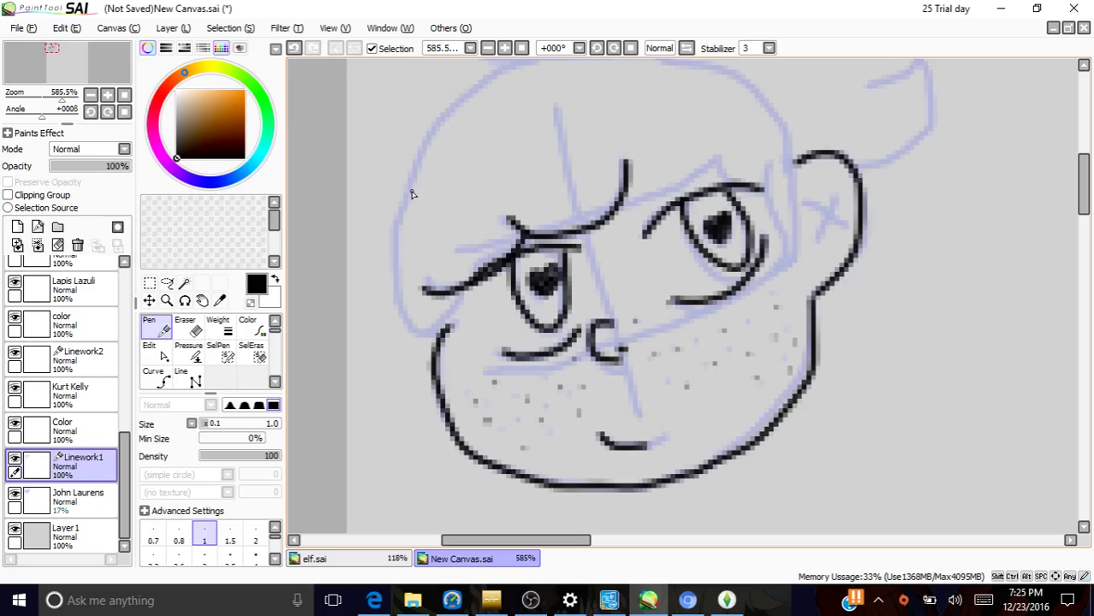
pyautogui.moveTo(411, 193)
pyautogui.mouseDown()
pyautogui.moveTo(390, 267)
pyautogui.moveTo(396, 313)
pyautogui.moveTo(438, 342)
pyautogui.mouseUp()
pyautogui.moveTo(464, 291); pyautogui.dragTo(438, 340)
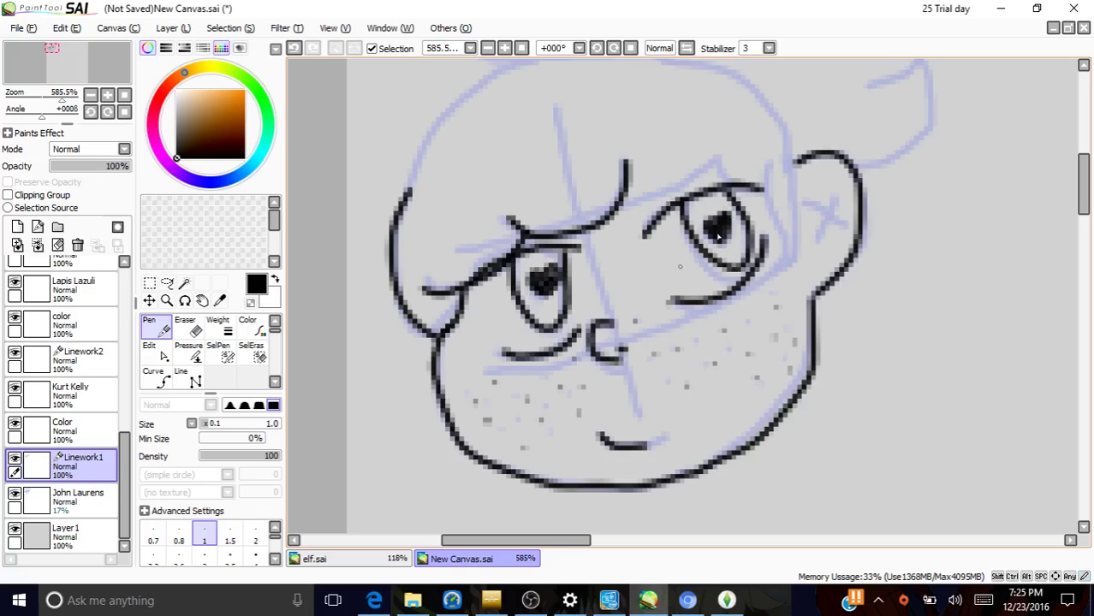
pyautogui.moveTo(708, 161); pyautogui.dragTo(616, 206)
pyautogui.moveTo(714, 155)
pyautogui.mouseDown()
pyautogui.moveTo(761, 183)
pyautogui.moveTo(783, 239)
pyautogui.moveTo(791, 272)
pyautogui.moveTo(756, 281)
pyautogui.moveTo(799, 282)
pyautogui.mouseUp()
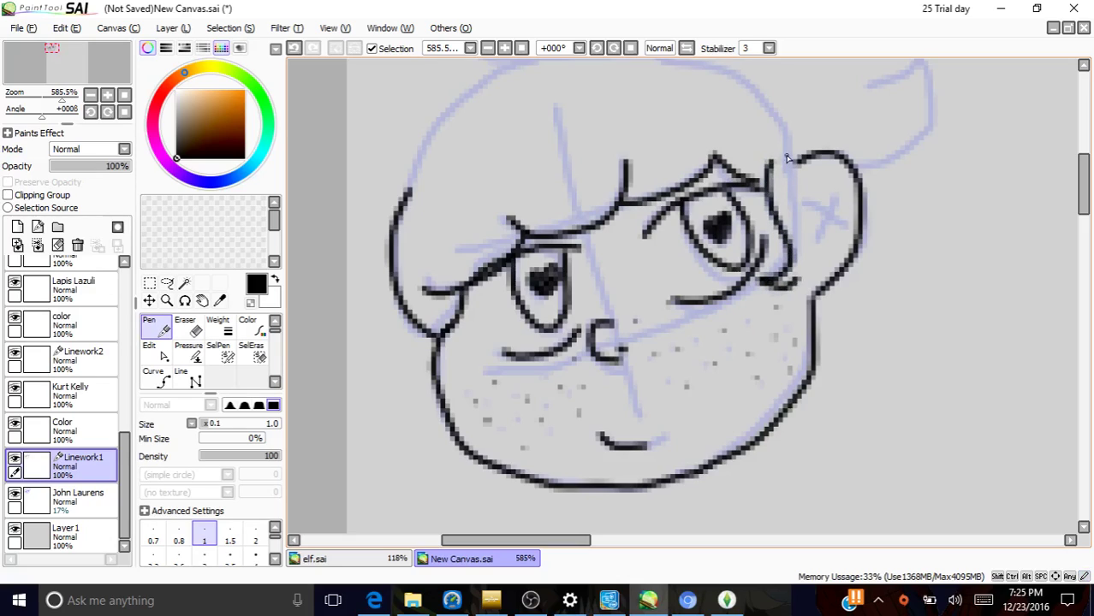
pyautogui.moveTo(786, 158); pyautogui.dragTo(803, 284)
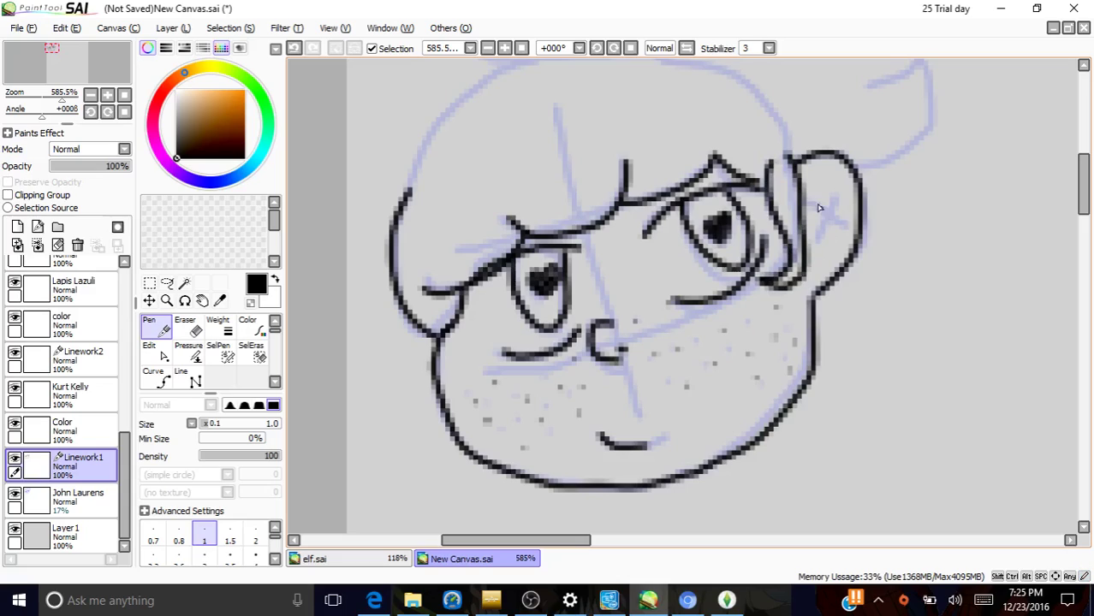
pyautogui.moveTo(811, 201)
pyautogui.mouseDown()
pyautogui.moveTo(839, 222)
pyautogui.moveTo(820, 229)
pyautogui.mouseUp()
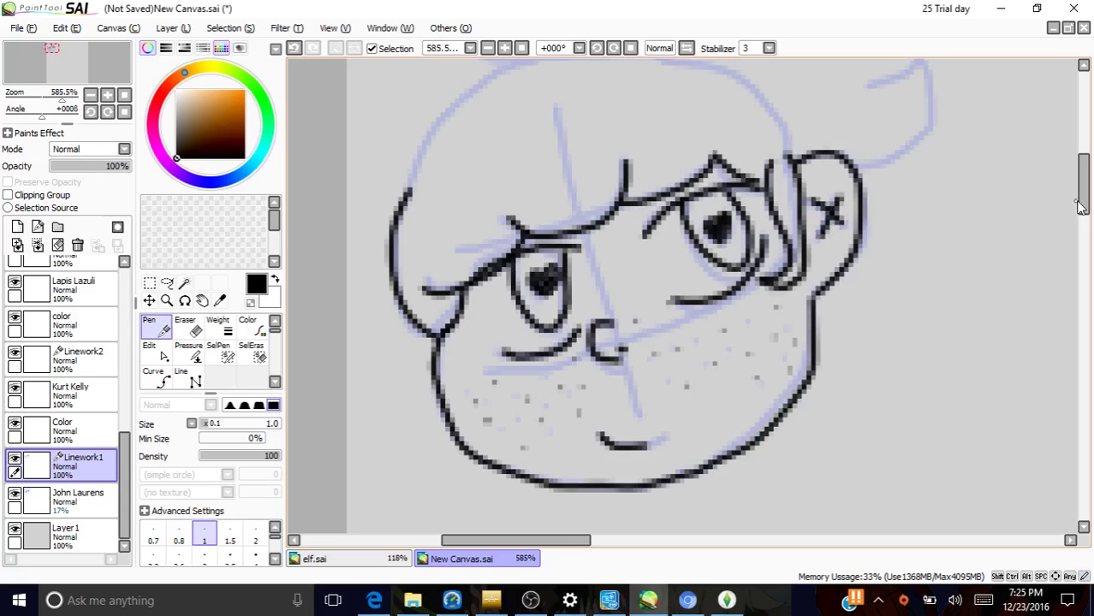
# Step: Ink the top of the hair over the sketch, including the heart-shaped curl, the puffy bun and the ends behind the ear
pyautogui.moveTo(1083, 205); pyautogui.dragTo(1083, 184)
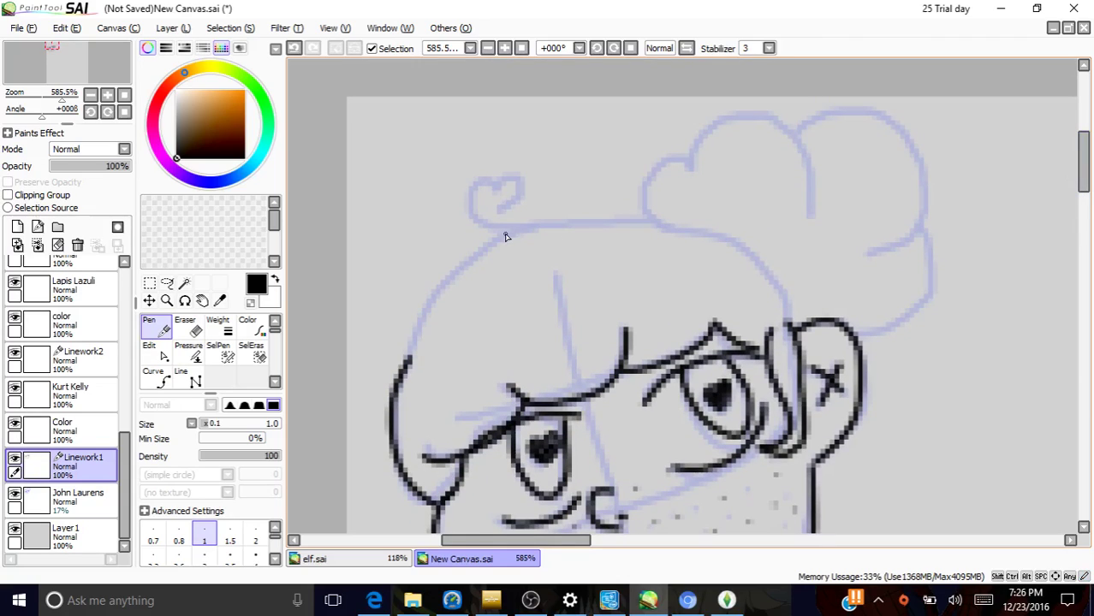
pyautogui.moveTo(504, 236)
pyautogui.mouseDown()
pyautogui.moveTo(446, 277)
pyautogui.moveTo(413, 326)
pyautogui.moveTo(406, 361)
pyautogui.mouseUp()
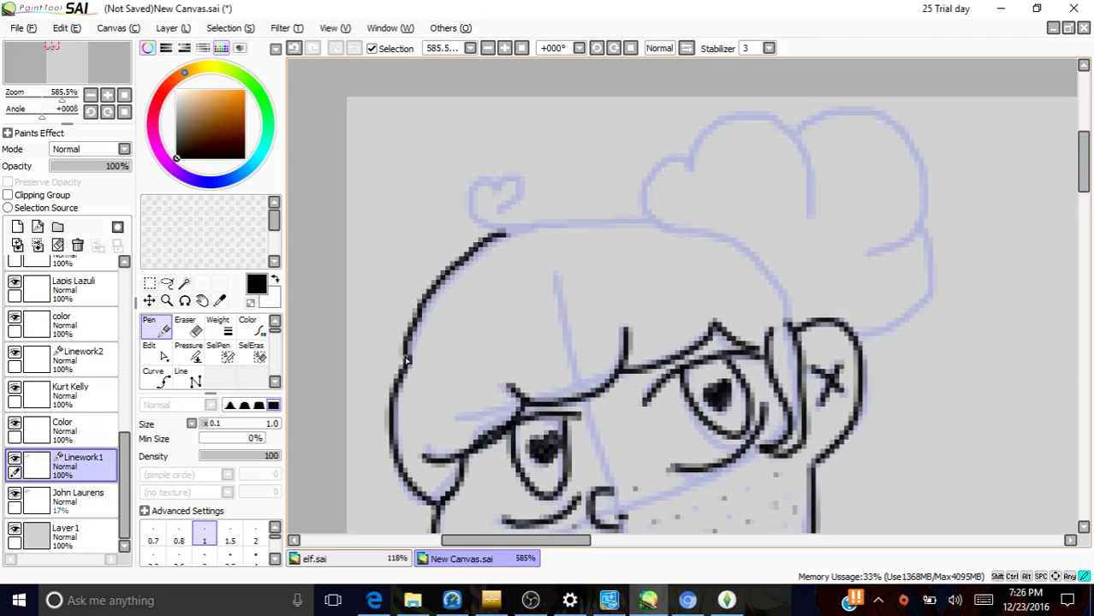
pyautogui.moveTo(524, 234)
pyautogui.mouseDown()
pyautogui.moveTo(474, 212)
pyautogui.moveTo(474, 182)
pyautogui.moveTo(489, 178)
pyautogui.moveTo(496, 191)
pyautogui.moveTo(518, 180)
pyautogui.moveTo(517, 202)
pyautogui.moveTo(498, 207)
pyautogui.moveTo(532, 233)
pyautogui.moveTo(652, 221)
pyautogui.moveTo(724, 248)
pyautogui.moveTo(740, 238)
pyautogui.moveTo(775, 263)
pyautogui.moveTo(796, 326)
pyautogui.mouseUp()
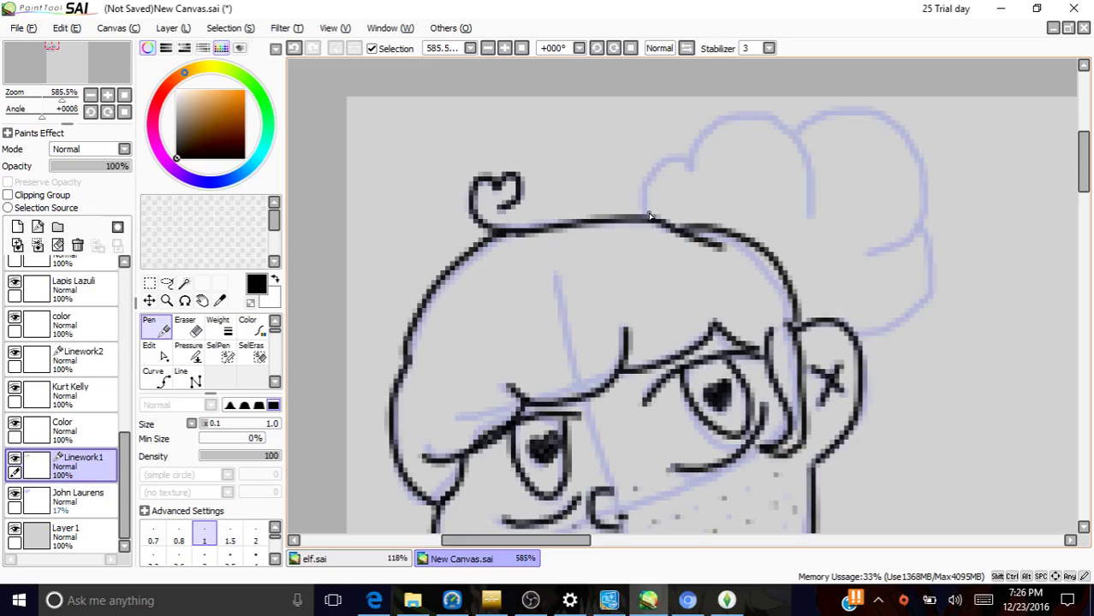
pyautogui.moveTo(649, 215)
pyautogui.mouseDown()
pyautogui.moveTo(645, 173)
pyautogui.moveTo(678, 158)
pyautogui.moveTo(688, 180)
pyautogui.moveTo(709, 121)
pyautogui.moveTo(727, 111)
pyautogui.moveTo(762, 109)
pyautogui.moveTo(789, 141)
pyautogui.moveTo(804, 203)
pyautogui.mouseUp()
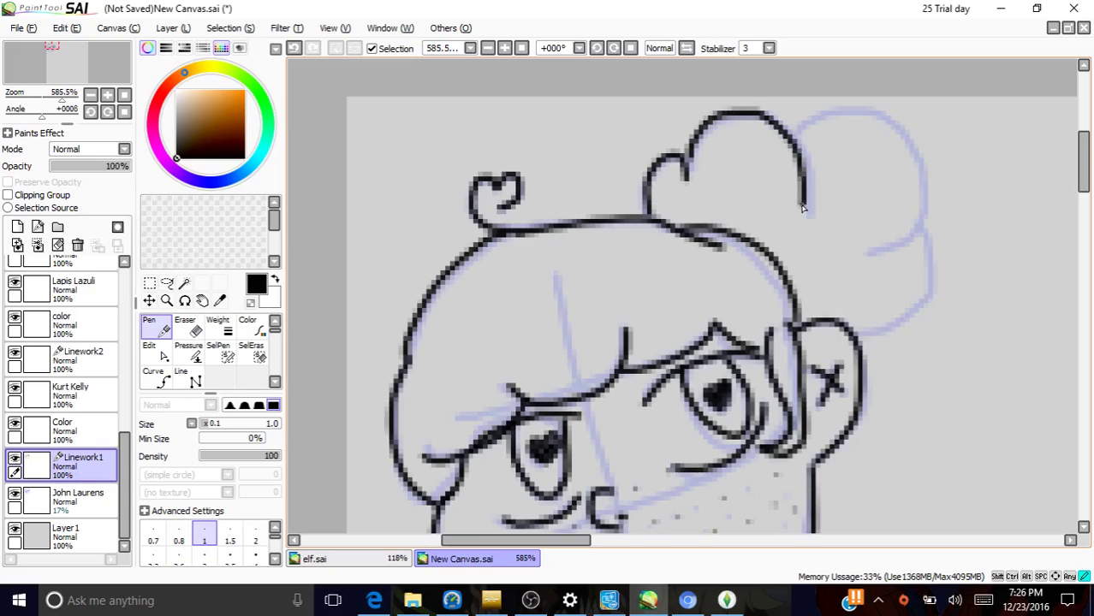
pyautogui.moveTo(796, 139)
pyautogui.mouseDown()
pyautogui.moveTo(871, 113)
pyautogui.moveTo(894, 139)
pyautogui.moveTo(904, 213)
pyautogui.moveTo(871, 250)
pyautogui.mouseUp()
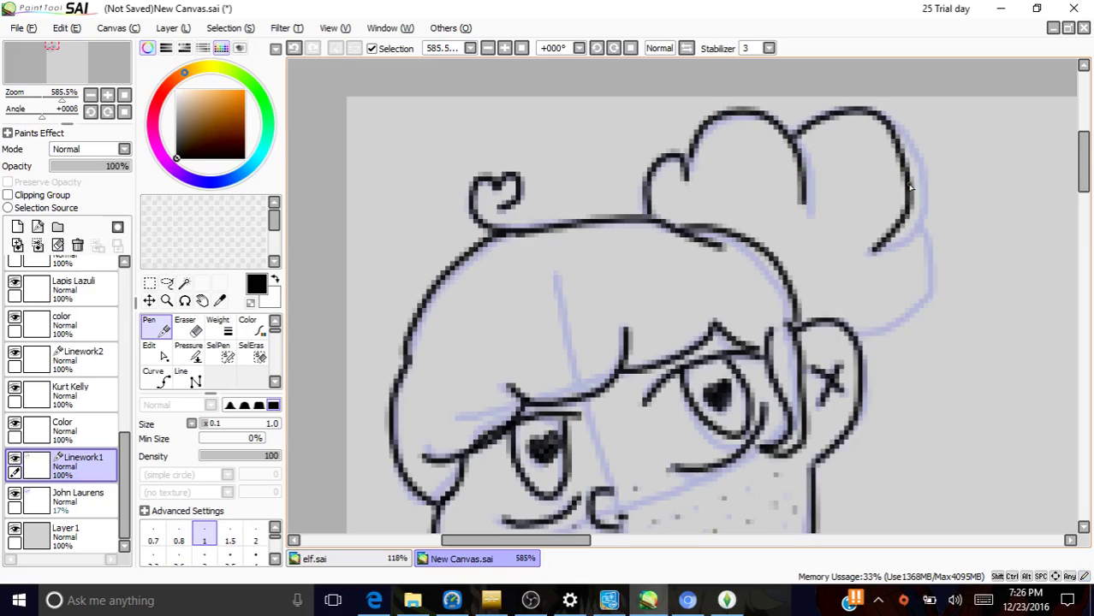
pyautogui.moveTo(910, 184)
pyautogui.mouseDown()
pyautogui.moveTo(929, 228)
pyautogui.moveTo(894, 264)
pyautogui.moveTo(930, 309)
pyautogui.moveTo(906, 334)
pyautogui.moveTo(864, 349)
pyautogui.moveTo(892, 368)
pyautogui.moveTo(862, 383)
pyautogui.mouseUp()
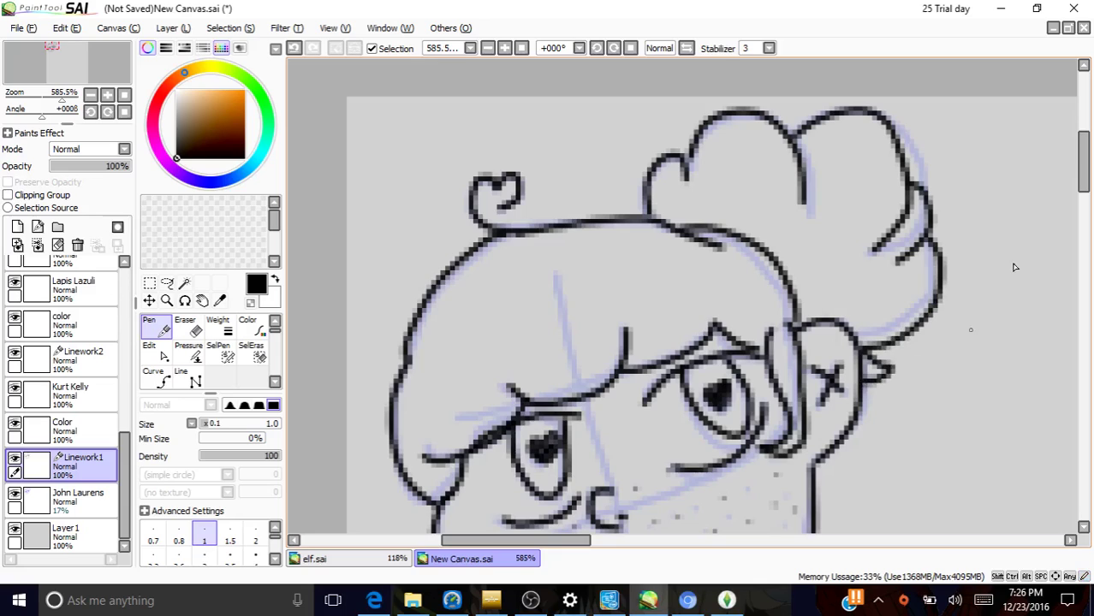
# Step: Hide the John Laurens sketch layer and draw thick filled eyebrows above both eyes with the Pen on Linework1
pyautogui.moveTo(1083, 155); pyautogui.dragTo(1083, 180)
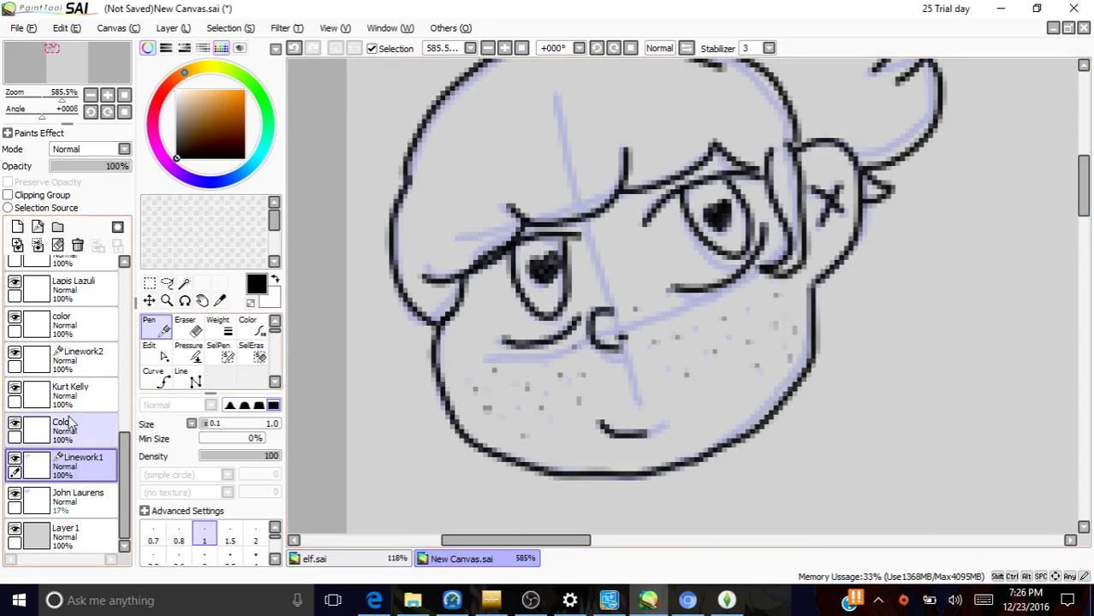
pyautogui.click(224, 329)
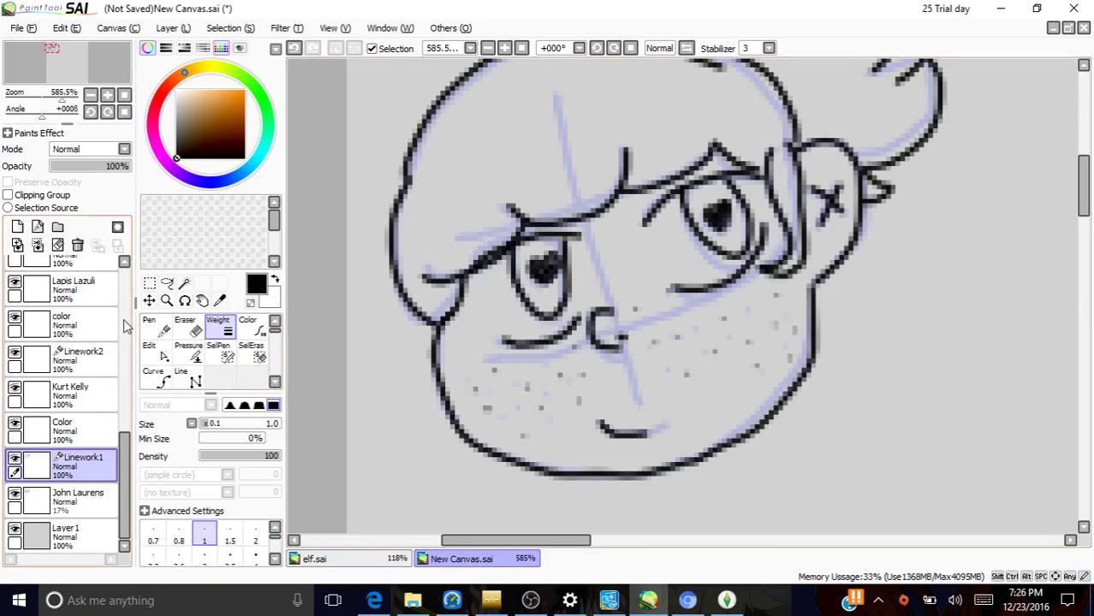
pyautogui.click(152, 326)
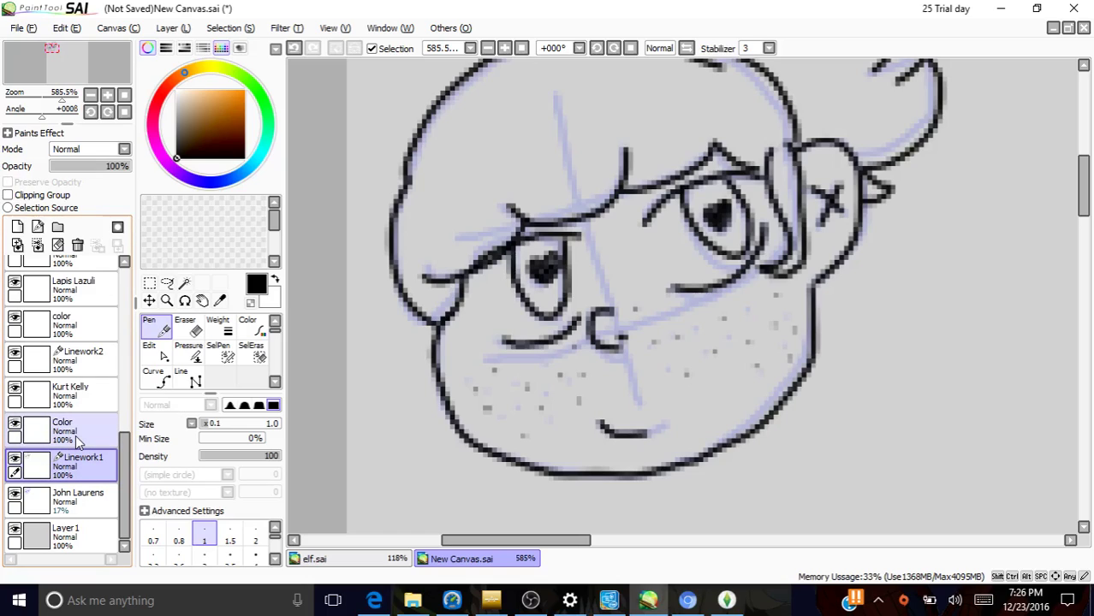
pyautogui.click(14, 495)
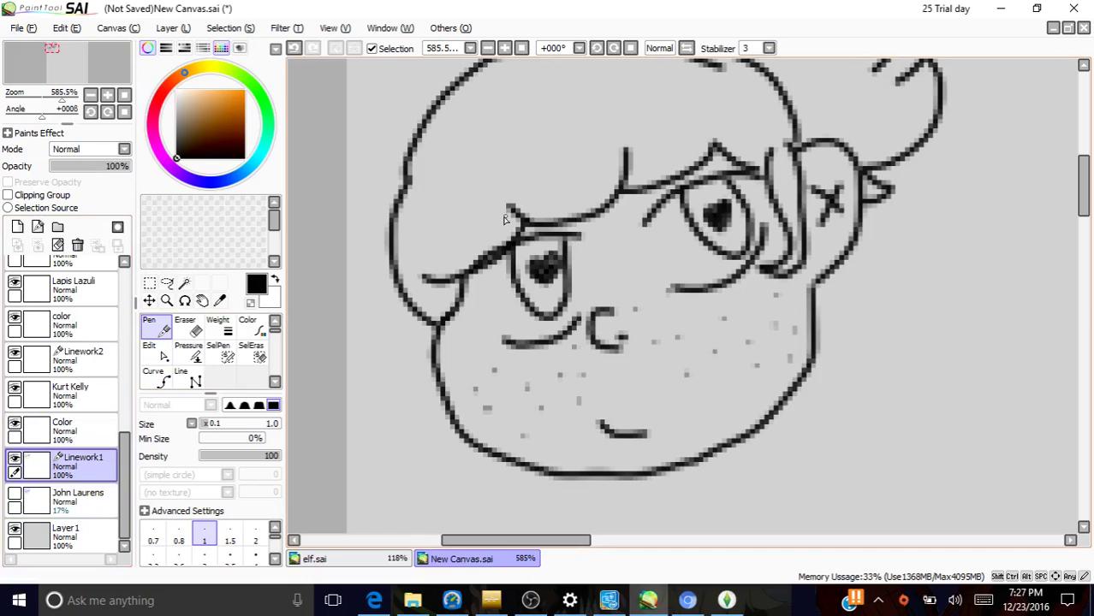
pyautogui.moveTo(505, 222)
pyautogui.mouseDown()
pyautogui.moveTo(551, 188)
pyautogui.moveTo(558, 204)
pyautogui.moveTo(514, 221)
pyautogui.moveTo(550, 201)
pyautogui.mouseUp()
pyautogui.moveTo(648, 160)
pyautogui.mouseDown()
pyautogui.moveTo(719, 165)
pyautogui.moveTo(652, 151)
pyautogui.moveTo(700, 147)
pyautogui.moveTo(723, 163)
pyautogui.moveTo(661, 152)
pyautogui.moveTo(676, 162)
pyautogui.moveTo(661, 155)
pyautogui.moveTo(690, 151)
pyautogui.mouseUp()
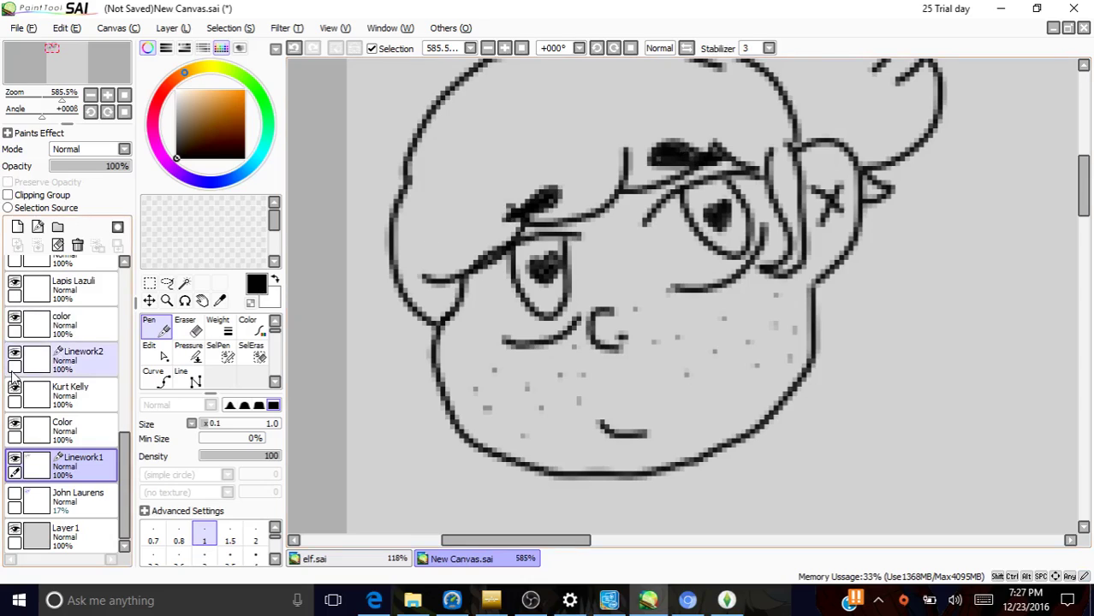
# Step: Make the Color layer above Linework1 active and choose a light tan skin colour
pyautogui.click(79, 440)
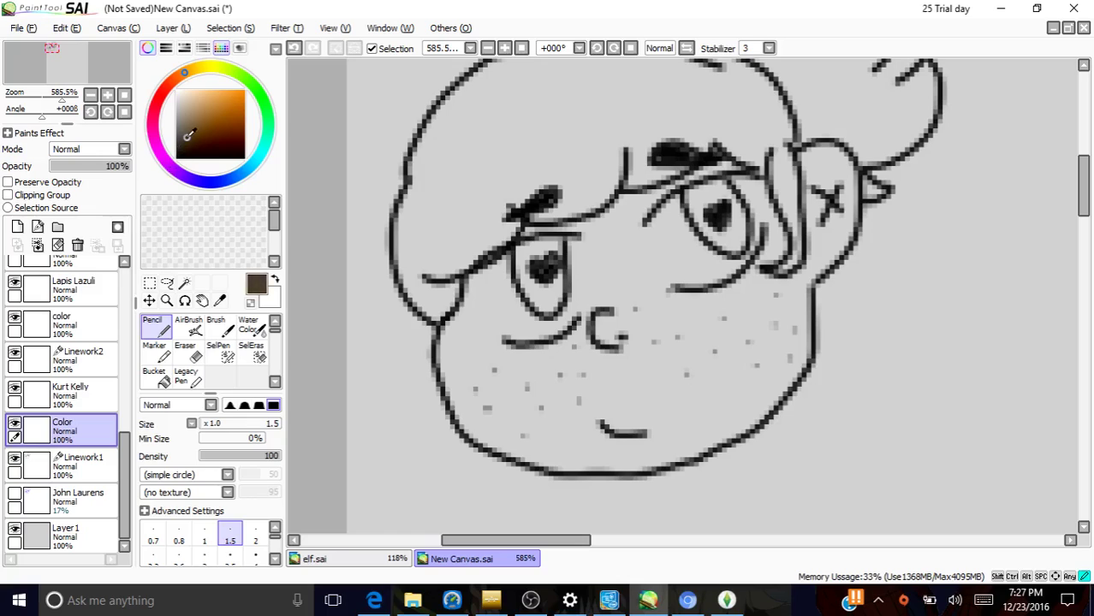
pyautogui.moveTo(188, 135); pyautogui.dragTo(198, 94)
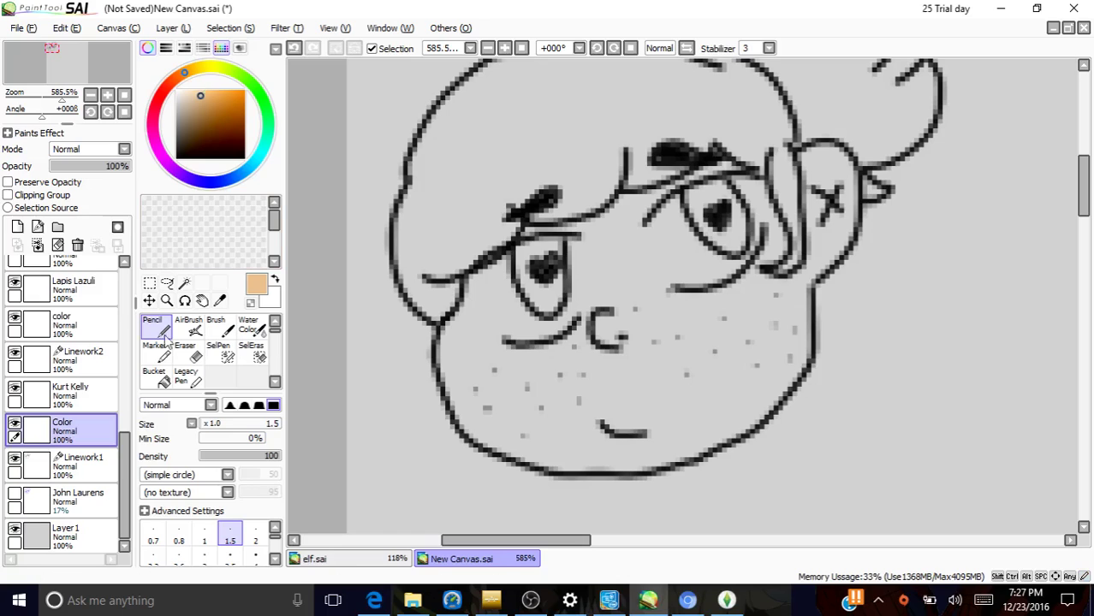
pyautogui.click(217, 356)
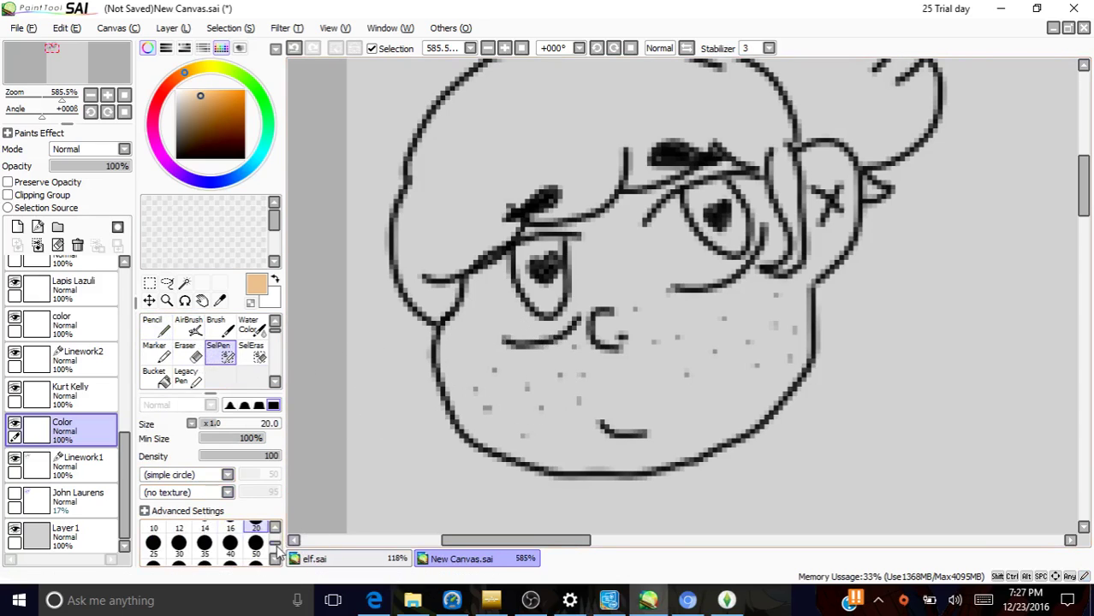
pyautogui.scroll(2, 277, 547)
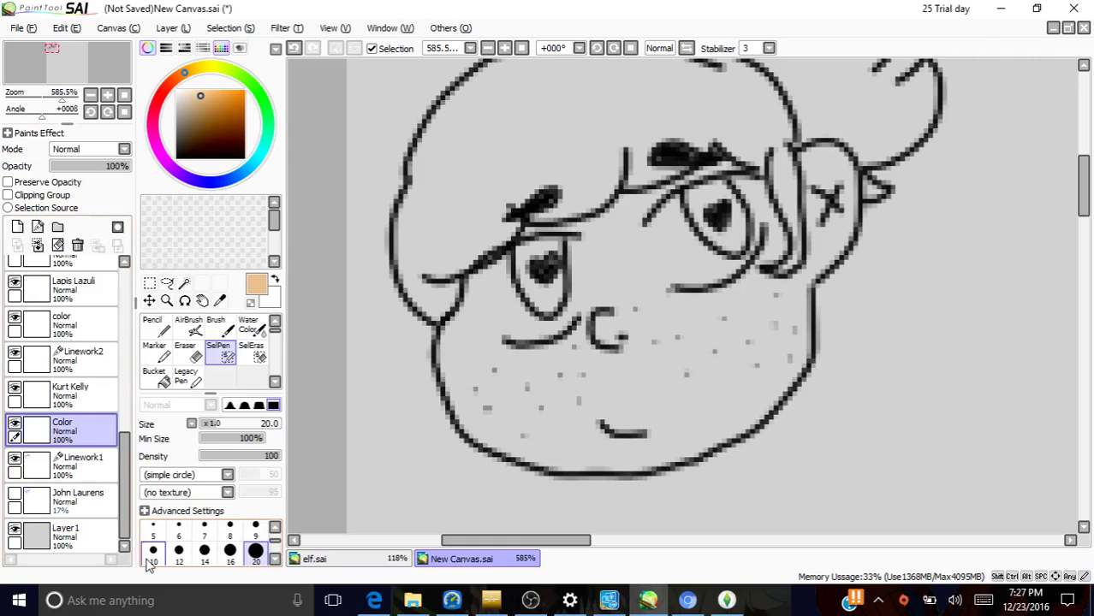
pyautogui.click(151, 558)
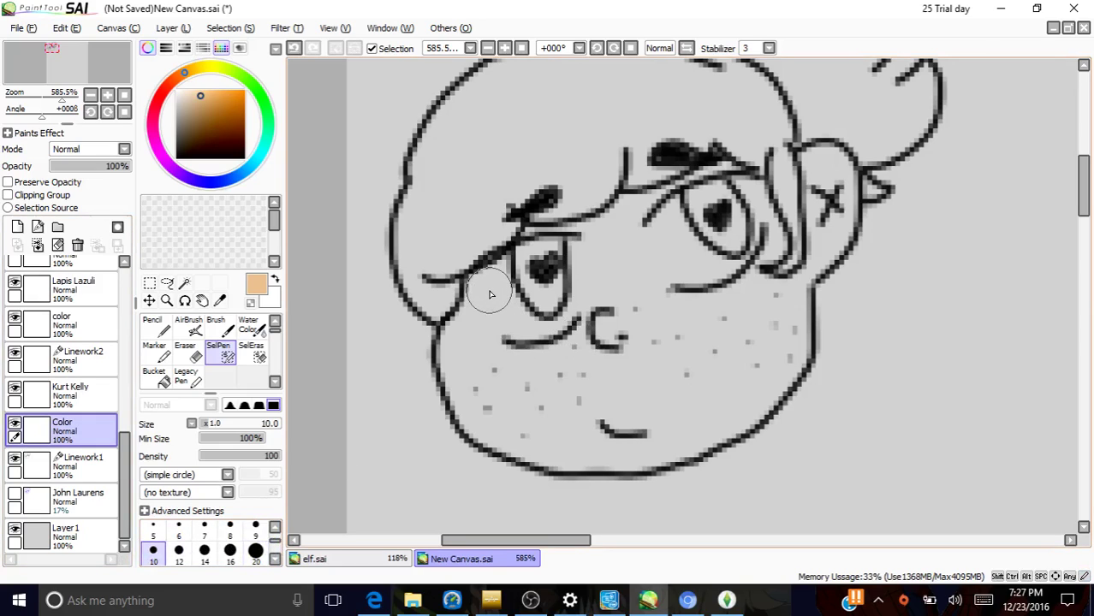
pyautogui.moveTo(489, 297)
pyautogui.mouseDown()
pyautogui.moveTo(528, 329)
pyautogui.moveTo(504, 326)
pyautogui.moveTo(489, 297)
pyautogui.moveTo(474, 306)
pyautogui.moveTo(457, 351)
pyautogui.moveTo(484, 411)
pyautogui.moveTo(470, 401)
pyautogui.moveTo(489, 426)
pyautogui.moveTo(591, 447)
pyautogui.moveTo(563, 453)
pyautogui.moveTo(572, 456)
pyautogui.moveTo(653, 452)
pyautogui.moveTo(733, 404)
pyautogui.moveTo(783, 327)
pyautogui.moveTo(787, 299)
pyautogui.moveTo(790, 329)
pyautogui.moveTo(766, 373)
pyautogui.moveTo(729, 403)
pyautogui.moveTo(771, 377)
pyautogui.moveTo(784, 336)
pyautogui.moveTo(776, 367)
pyautogui.moveTo(716, 423)
pyautogui.mouseUp()
pyautogui.click(293, 48)
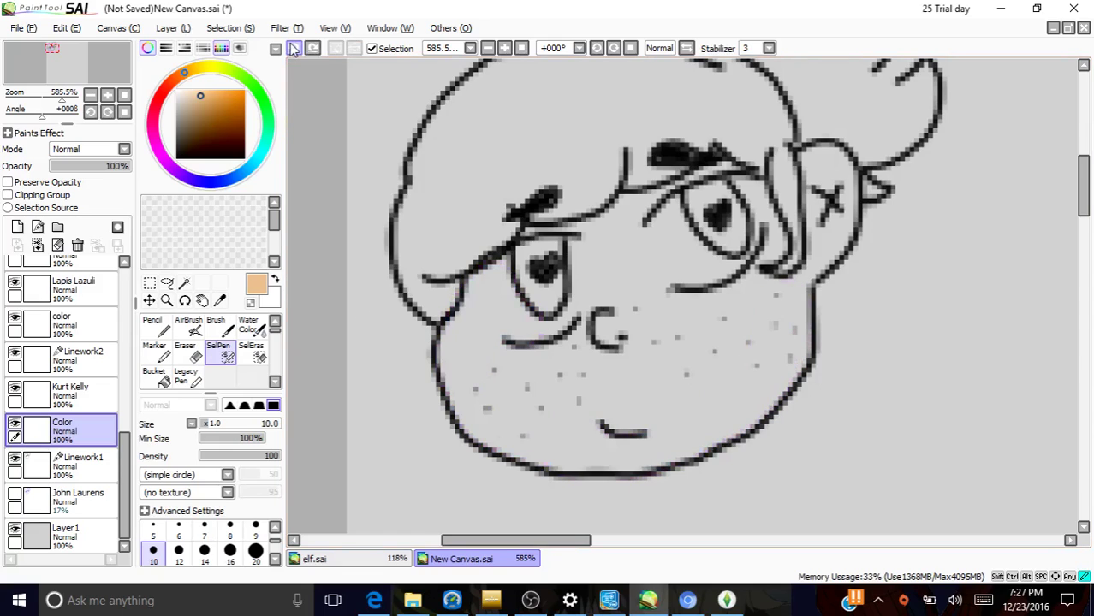
# Step: Switch to the Pencil tool and set its brush size to 7
pyautogui.click(152, 330)
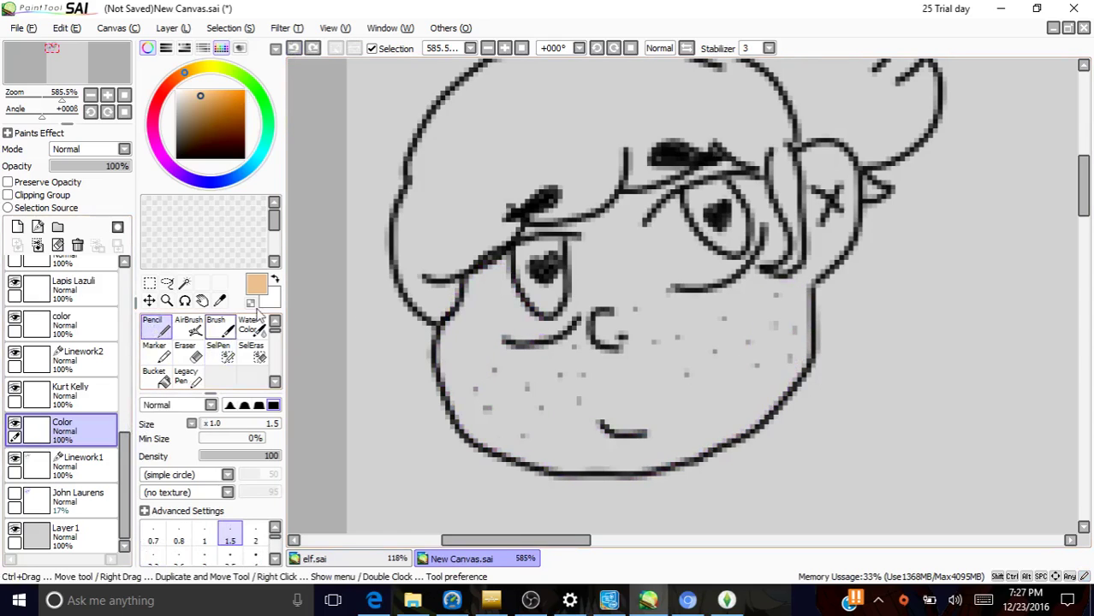
pyautogui.moveTo(213, 428); pyautogui.dragTo(224, 425)
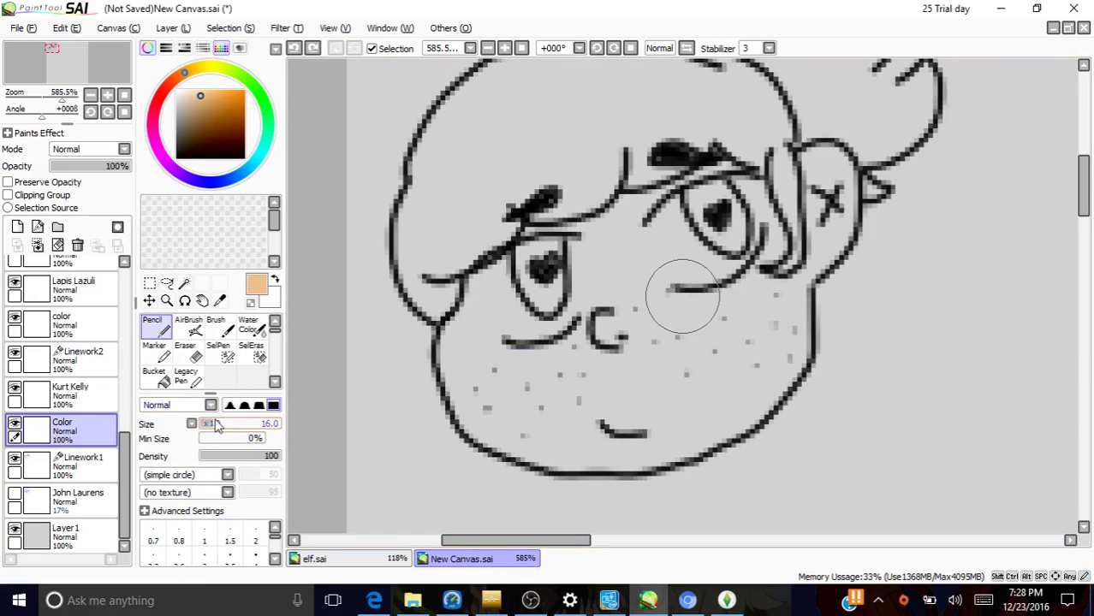
pyautogui.press('[')
pyautogui.press('[')
pyautogui.press('[')
pyautogui.press('[')
pyautogui.press('[')
pyautogui.press('[')
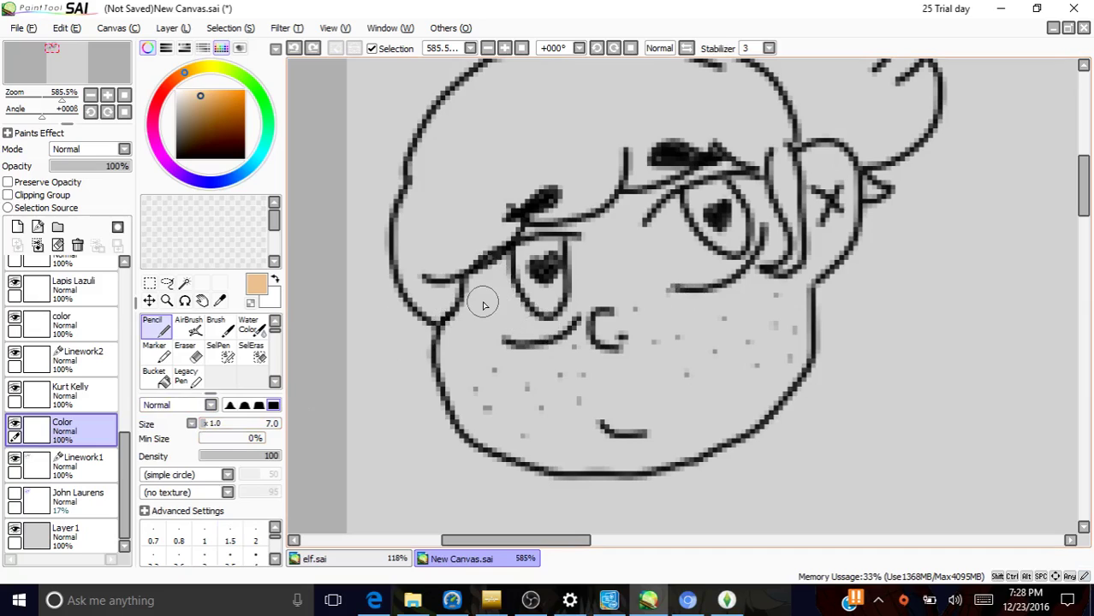
# Step: Paint the ear, jaw, chin and cheeks in the light tan skin colour on the Color layer
pyautogui.moveTo(483, 306)
pyautogui.mouseDown()
pyautogui.moveTo(469, 338)
pyautogui.moveTo(481, 284)
pyautogui.moveTo(450, 350)
pyautogui.moveTo(465, 406)
pyautogui.moveTo(506, 441)
pyautogui.moveTo(580, 462)
pyautogui.moveTo(637, 455)
pyautogui.moveTo(624, 458)
pyautogui.moveTo(678, 446)
pyautogui.moveTo(741, 396)
pyautogui.mouseUp()
pyautogui.moveTo(815, 161)
pyautogui.mouseDown()
pyautogui.moveTo(810, 274)
pyautogui.moveTo(841, 227)
pyautogui.moveTo(838, 171)
pyautogui.mouseUp()
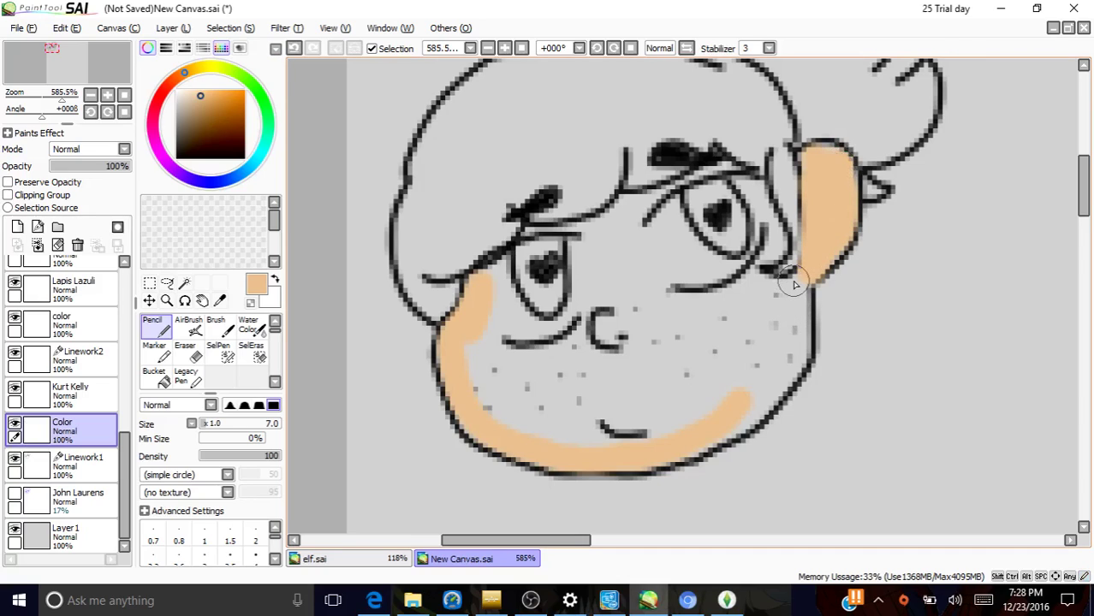
pyautogui.moveTo(795, 285)
pyautogui.mouseDown()
pyautogui.moveTo(791, 358)
pyautogui.moveTo(755, 412)
pyautogui.moveTo(729, 435)
pyautogui.moveTo(684, 441)
pyautogui.mouseUp()
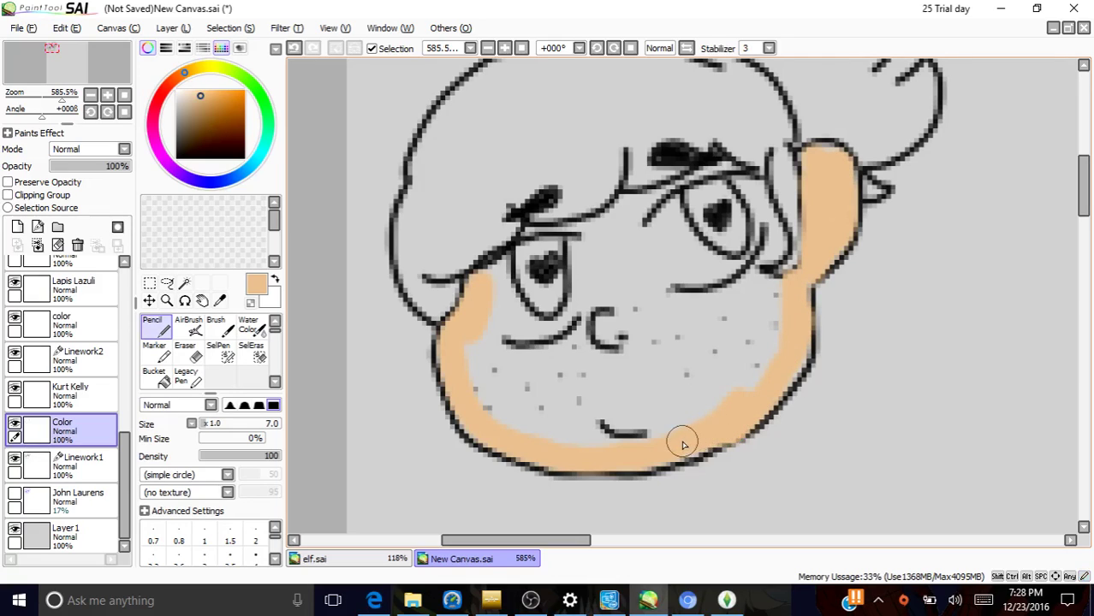
pyautogui.moveTo(486, 280)
pyautogui.mouseDown()
pyautogui.moveTo(468, 366)
pyautogui.moveTo(511, 407)
pyautogui.moveTo(480, 411)
pyautogui.moveTo(607, 446)
pyautogui.moveTo(669, 428)
pyautogui.moveTo(543, 434)
pyautogui.moveTo(697, 410)
pyautogui.moveTo(782, 321)
pyautogui.moveTo(765, 285)
pyautogui.moveTo(668, 305)
pyautogui.moveTo(684, 398)
pyautogui.moveTo(787, 309)
pyautogui.moveTo(697, 384)
pyautogui.moveTo(764, 301)
pyautogui.moveTo(718, 347)
pyautogui.mouseUp()
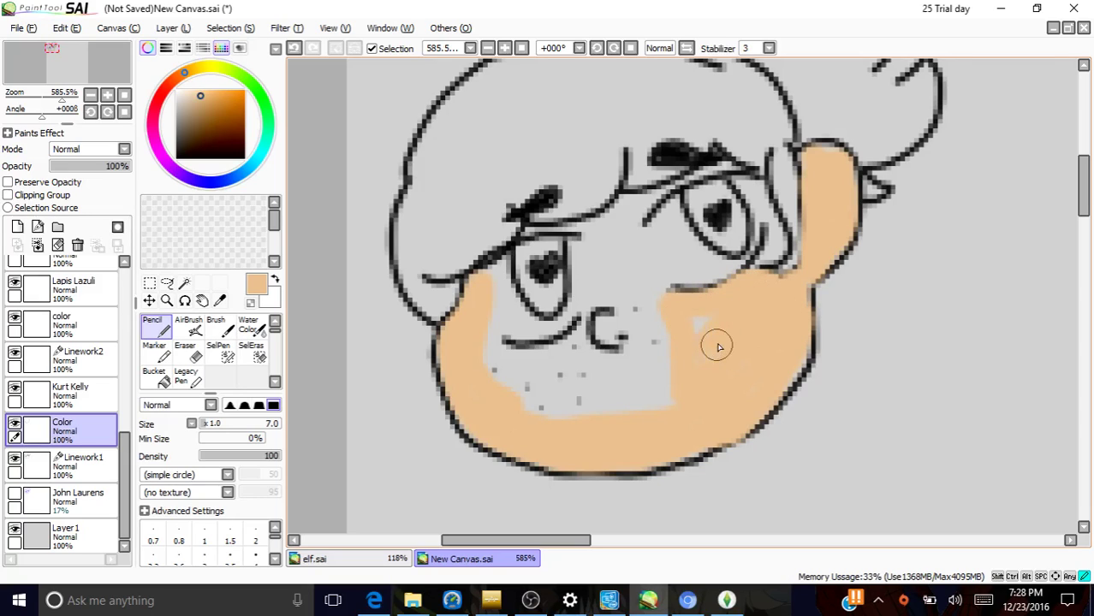
pyautogui.moveTo(674, 387)
pyautogui.mouseDown()
pyautogui.moveTo(639, 402)
pyautogui.moveTo(606, 401)
pyautogui.moveTo(710, 400)
pyautogui.moveTo(581, 414)
pyautogui.moveTo(517, 397)
pyautogui.moveTo(494, 364)
pyautogui.moveTo(539, 395)
pyautogui.moveTo(622, 401)
pyautogui.moveTo(532, 381)
pyautogui.moveTo(689, 331)
pyautogui.moveTo(644, 385)
pyautogui.mouseUp()
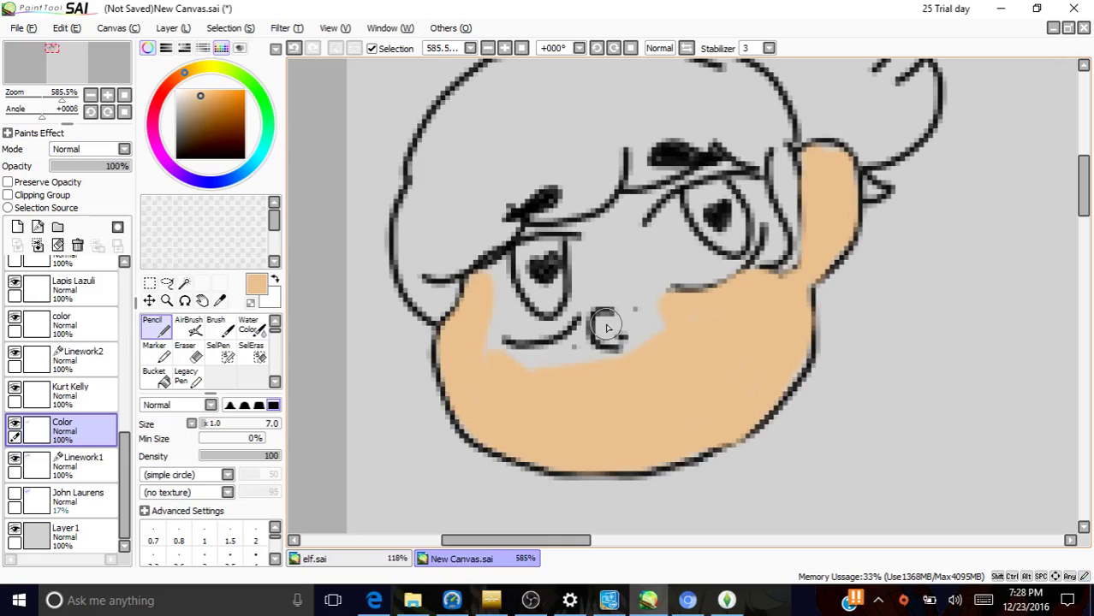
# Step: Fill the skin around the nose, beneath and beside the eyes, and up between them to the fringe
pyautogui.moveTo(607, 327)
pyautogui.mouseDown()
pyautogui.moveTo(643, 333)
pyautogui.moveTo(618, 337)
pyautogui.moveTo(625, 355)
pyautogui.moveTo(597, 362)
pyautogui.moveTo(507, 358)
pyautogui.moveTo(569, 360)
pyautogui.mouseUp()
pyautogui.hotkey('ctrl', 'z')
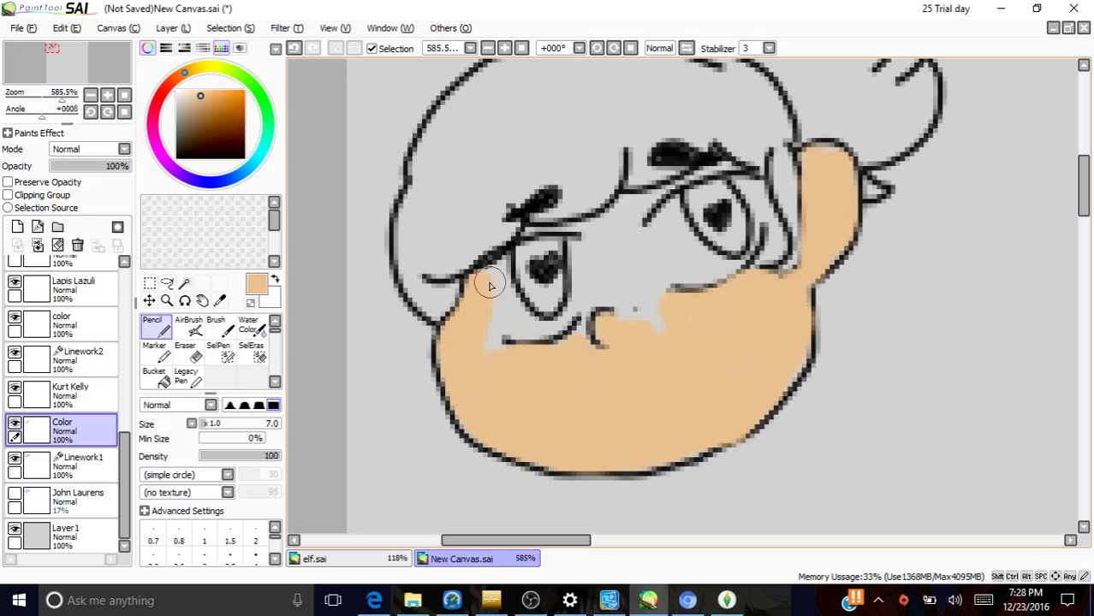
pyautogui.moveTo(490, 285); pyautogui.dragTo(475, 311)
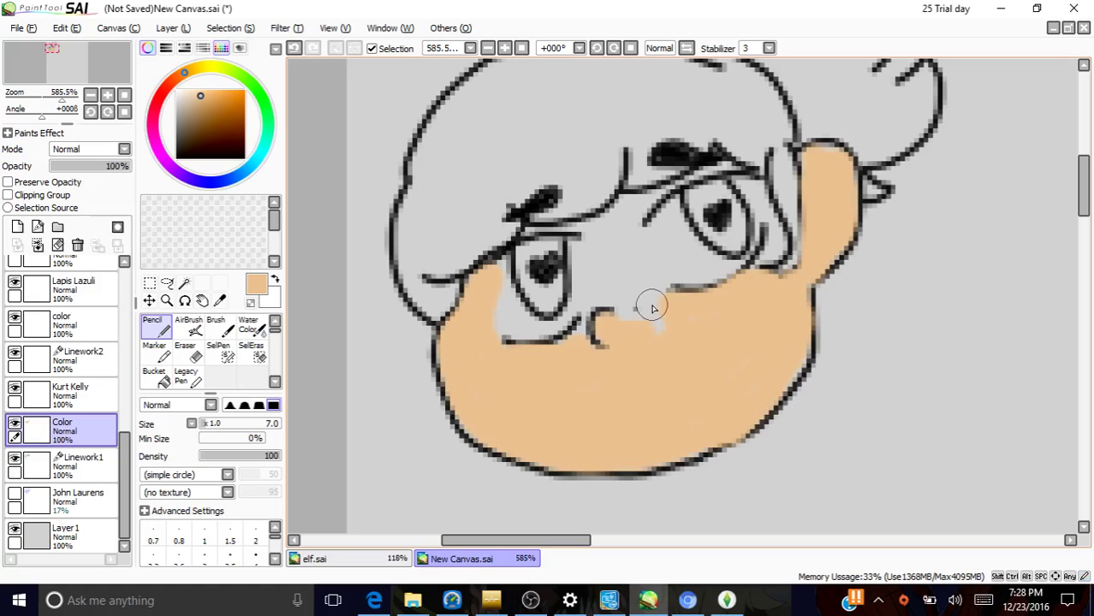
pyautogui.moveTo(653, 308)
pyautogui.mouseDown()
pyautogui.moveTo(679, 335)
pyautogui.moveTo(667, 318)
pyautogui.moveTo(705, 322)
pyautogui.moveTo(633, 310)
pyautogui.mouseUp()
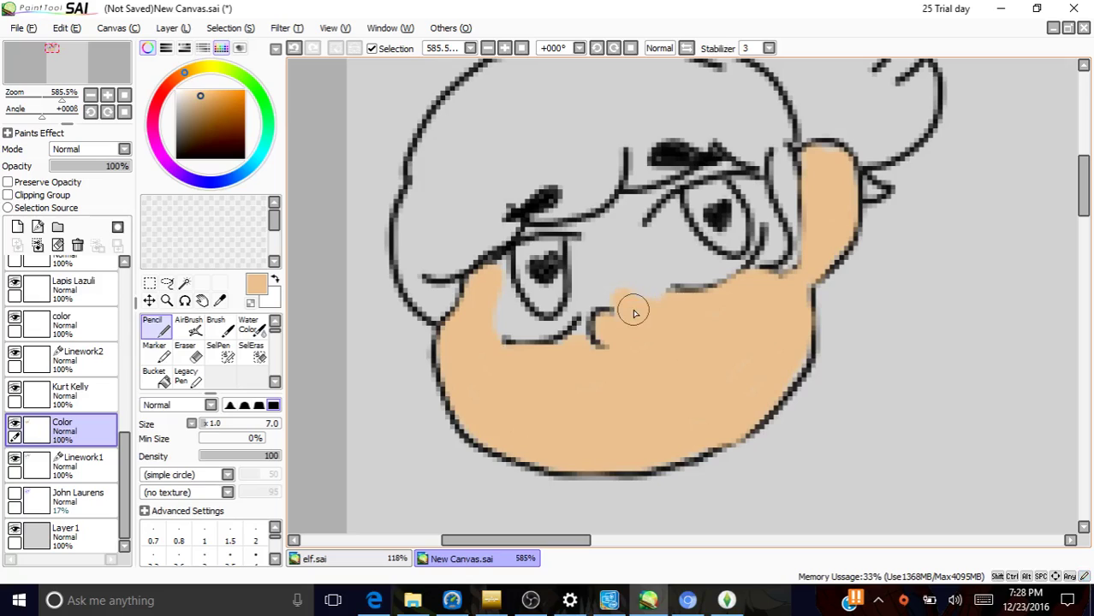
pyautogui.click(586, 275)
pyautogui.moveTo(577, 338)
pyautogui.mouseDown()
pyautogui.moveTo(586, 246)
pyautogui.moveTo(603, 227)
pyautogui.moveTo(587, 228)
pyautogui.moveTo(643, 202)
pyautogui.moveTo(620, 232)
pyautogui.moveTo(613, 316)
pyautogui.mouseUp()
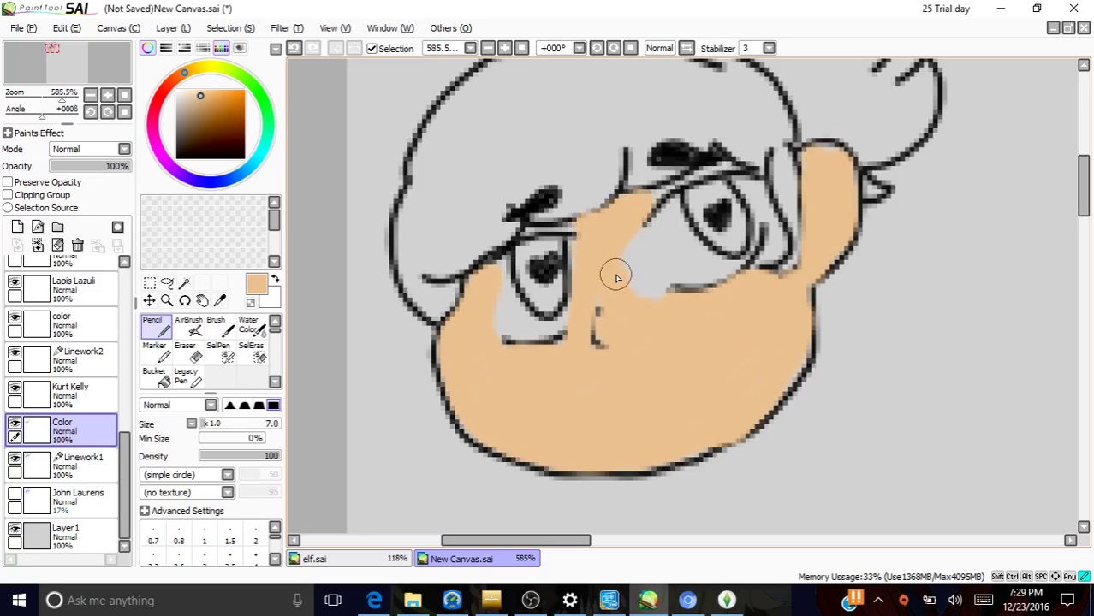
pyautogui.moveTo(617, 277)
pyautogui.mouseDown()
pyautogui.moveTo(645, 288)
pyautogui.moveTo(627, 291)
pyautogui.mouseUp()
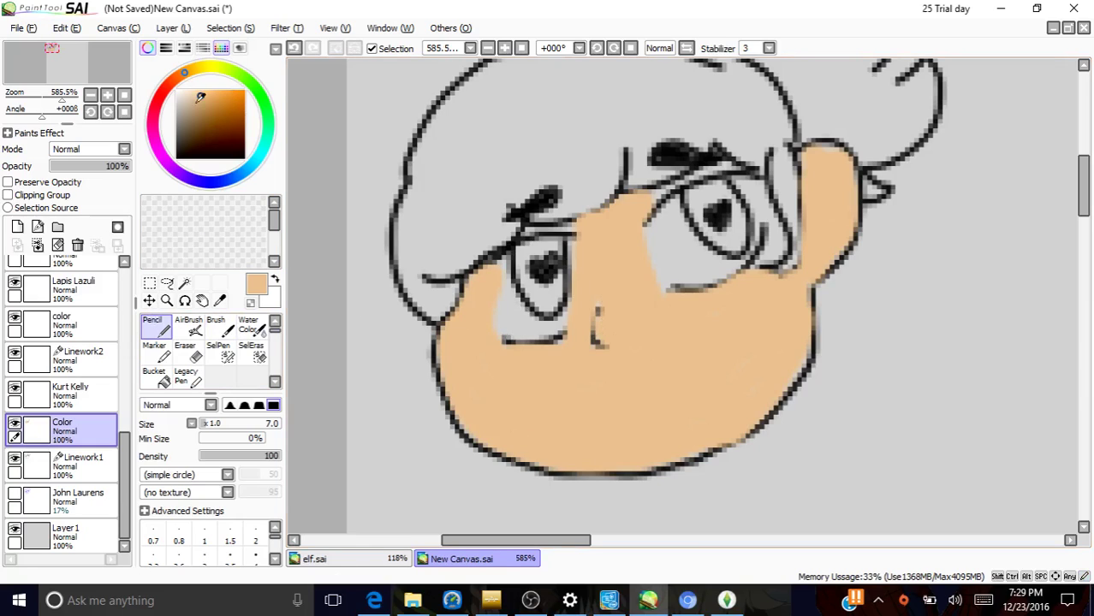
# Step: Choose an orange-brown hair colour and paint the lower left part of the fringe
pyautogui.moveTo(203, 94)
pyautogui.mouseDown()
pyautogui.moveTo(212, 101)
pyautogui.moveTo(238, 89)
pyautogui.mouseUp()
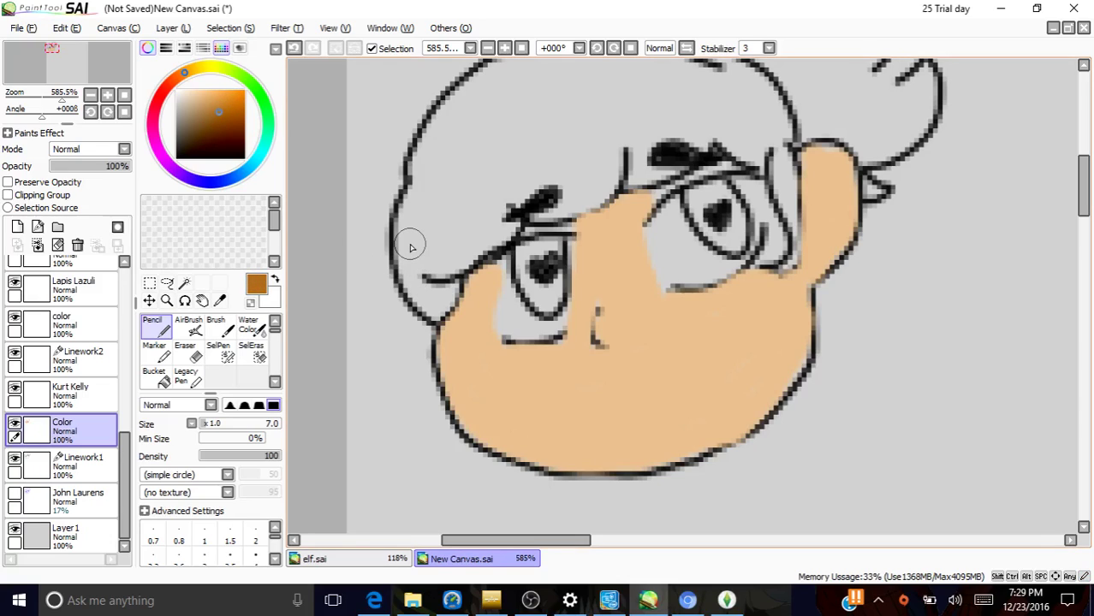
pyautogui.moveTo(410, 248)
pyautogui.mouseDown()
pyautogui.moveTo(419, 206)
pyautogui.moveTo(406, 224)
pyautogui.moveTo(412, 274)
pyautogui.moveTo(439, 308)
pyautogui.moveTo(450, 297)
pyautogui.moveTo(425, 260)
pyautogui.moveTo(452, 260)
pyautogui.moveTo(439, 268)
pyautogui.moveTo(506, 227)
pyautogui.moveTo(461, 225)
pyautogui.moveTo(433, 246)
pyautogui.moveTo(459, 238)
pyautogui.mouseUp()
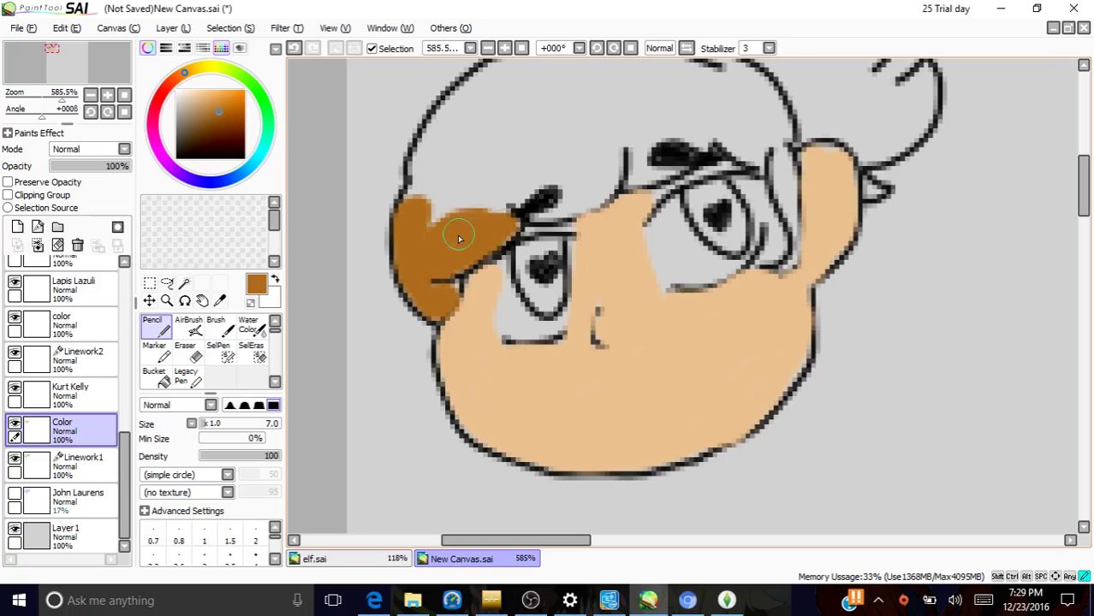
pyautogui.click(155, 377)
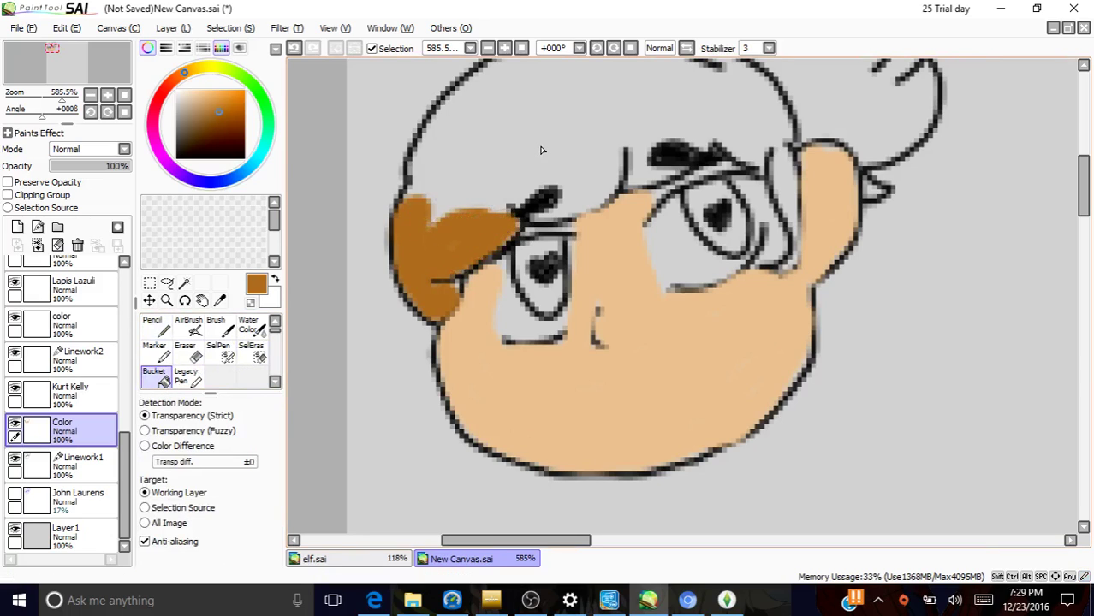
pyautogui.click(540, 150)
pyautogui.click(293, 48)
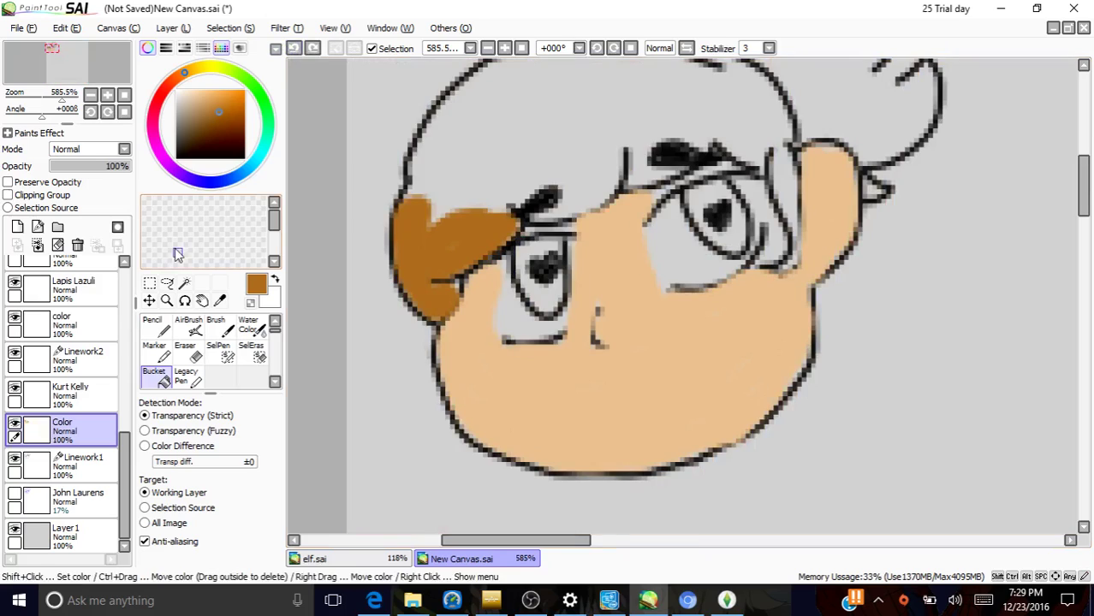
pyautogui.click(153, 325)
# Step: Paint the fringe, crown and side of the hair orange-brown with the Pencil, down to the lock beside the ear
pyautogui.moveTo(445, 200)
pyautogui.mouseDown()
pyautogui.moveTo(505, 187)
pyautogui.moveTo(465, 207)
pyautogui.moveTo(502, 203)
pyautogui.moveTo(537, 179)
pyautogui.moveTo(566, 176)
pyautogui.moveTo(570, 203)
pyautogui.moveTo(542, 215)
pyautogui.moveTo(590, 202)
pyautogui.moveTo(616, 175)
pyautogui.moveTo(628, 128)
pyautogui.moveTo(632, 173)
pyautogui.moveTo(674, 177)
pyautogui.mouseUp()
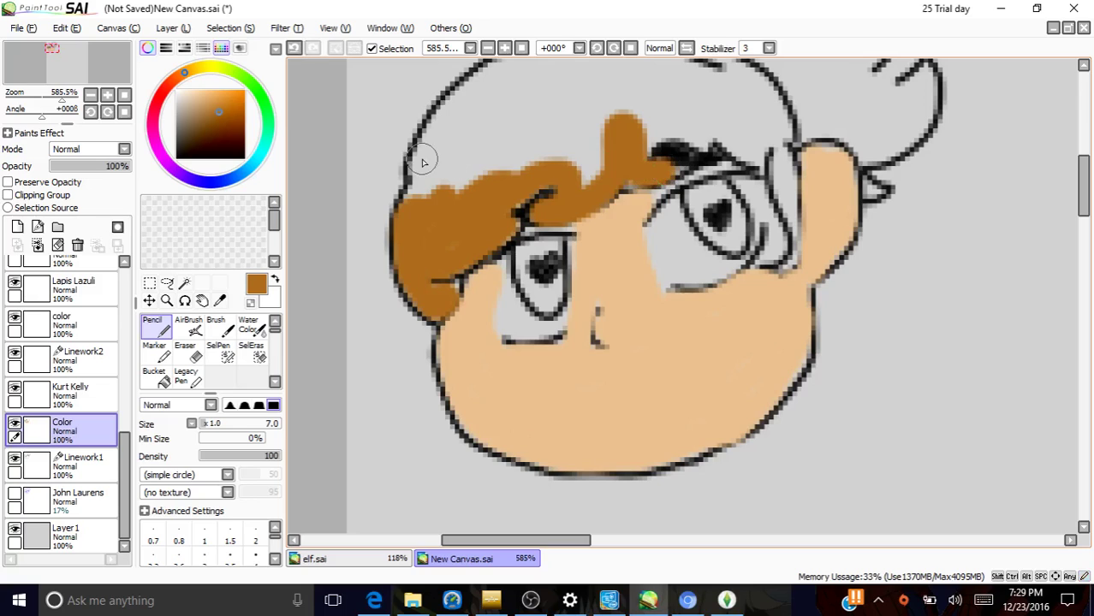
pyautogui.moveTo(1084, 185); pyautogui.dragTo(1083, 168)
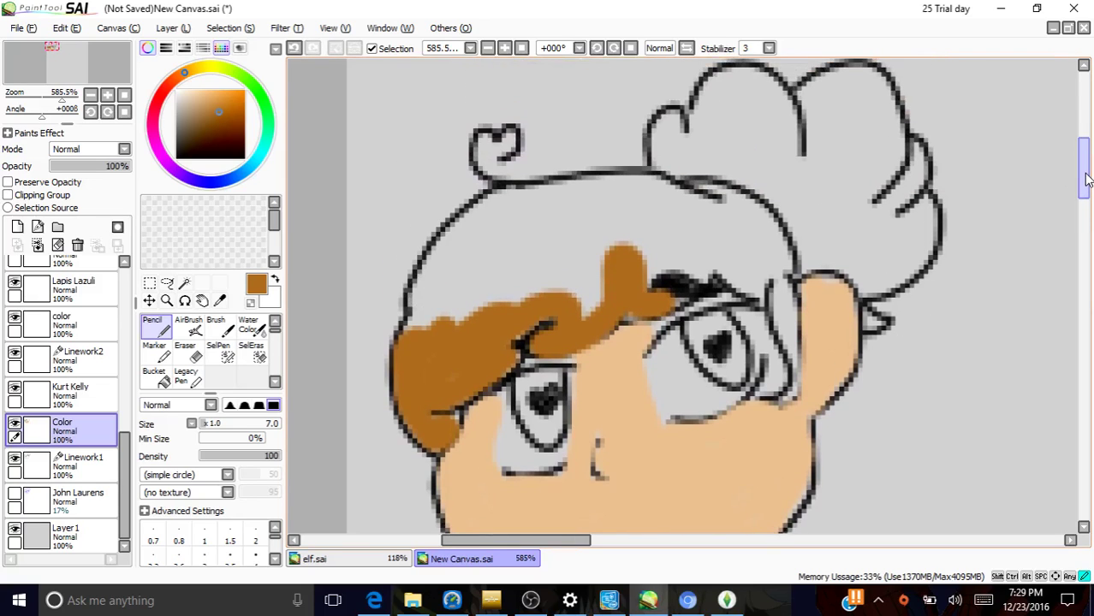
pyautogui.moveTo(425, 316)
pyautogui.mouseDown()
pyautogui.moveTo(434, 287)
pyautogui.moveTo(420, 328)
pyautogui.moveTo(444, 260)
pyautogui.moveTo(485, 225)
pyautogui.moveTo(512, 222)
pyautogui.moveTo(488, 221)
pyautogui.moveTo(543, 202)
pyautogui.moveTo(477, 219)
pyautogui.moveTo(661, 205)
pyautogui.moveTo(559, 211)
pyautogui.moveTo(660, 204)
pyautogui.mouseUp()
pyautogui.moveTo(550, 203)
pyautogui.mouseDown()
pyautogui.moveTo(518, 257)
pyautogui.moveTo(440, 329)
pyautogui.moveTo(495, 239)
pyautogui.moveTo(452, 278)
pyautogui.moveTo(544, 221)
pyautogui.moveTo(451, 313)
pyautogui.moveTo(539, 294)
pyautogui.moveTo(490, 292)
pyautogui.moveTo(587, 213)
pyautogui.moveTo(526, 266)
pyautogui.moveTo(542, 306)
pyautogui.mouseUp()
pyautogui.moveTo(570, 207)
pyautogui.mouseDown()
pyautogui.moveTo(565, 279)
pyautogui.moveTo(545, 277)
pyautogui.moveTo(610, 307)
pyautogui.moveTo(583, 315)
pyautogui.moveTo(594, 221)
pyautogui.moveTo(578, 281)
pyautogui.moveTo(628, 251)
pyautogui.moveTo(615, 244)
pyautogui.moveTo(667, 244)
pyautogui.moveTo(658, 259)
pyautogui.moveTo(636, 262)
pyautogui.moveTo(643, 275)
pyautogui.moveTo(642, 260)
pyautogui.moveTo(701, 222)
pyautogui.moveTo(623, 223)
pyautogui.moveTo(668, 213)
pyautogui.moveTo(742, 222)
pyautogui.moveTo(716, 199)
pyautogui.moveTo(686, 193)
pyautogui.moveTo(749, 223)
pyautogui.moveTo(723, 201)
pyautogui.moveTo(762, 230)
pyautogui.moveTo(773, 267)
pyautogui.moveTo(775, 256)
pyautogui.moveTo(793, 368)
pyautogui.mouseUp()
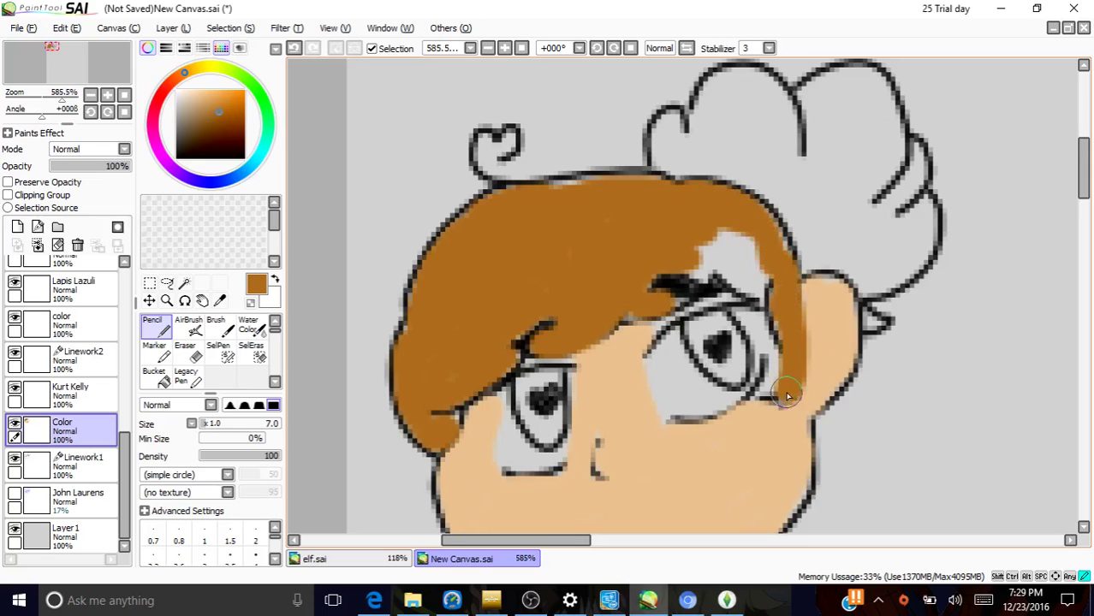
# Step: Undo the last brown strokes along the side of the hair and the lock beside the ear
pyautogui.moveTo(685, 259); pyautogui.dragTo(703, 271)
pyautogui.click(294, 48)
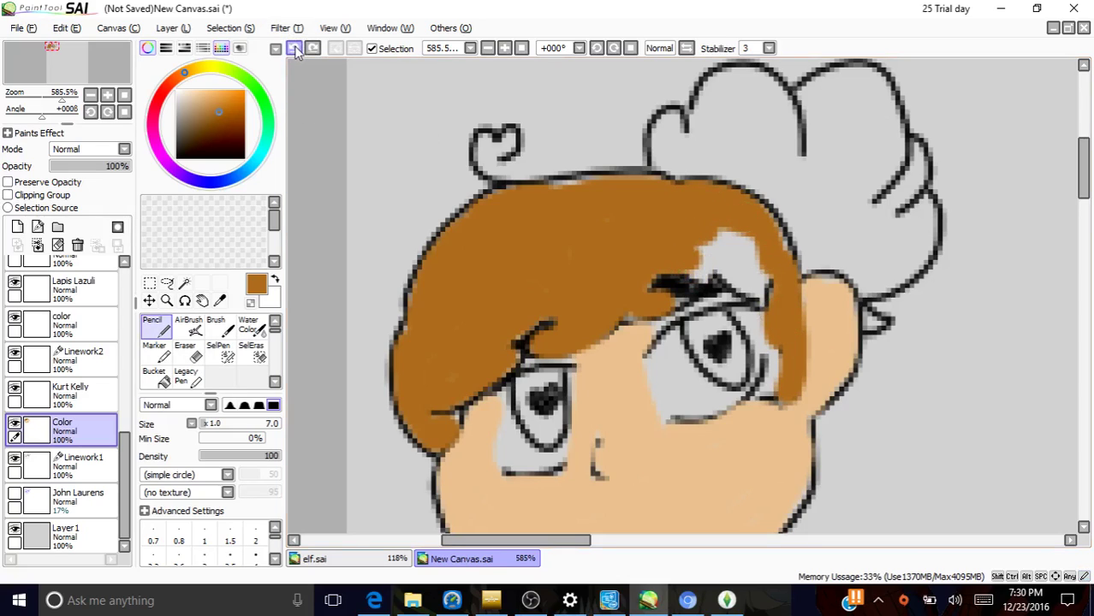
pyautogui.click(294, 48)
pyautogui.click(294, 47)
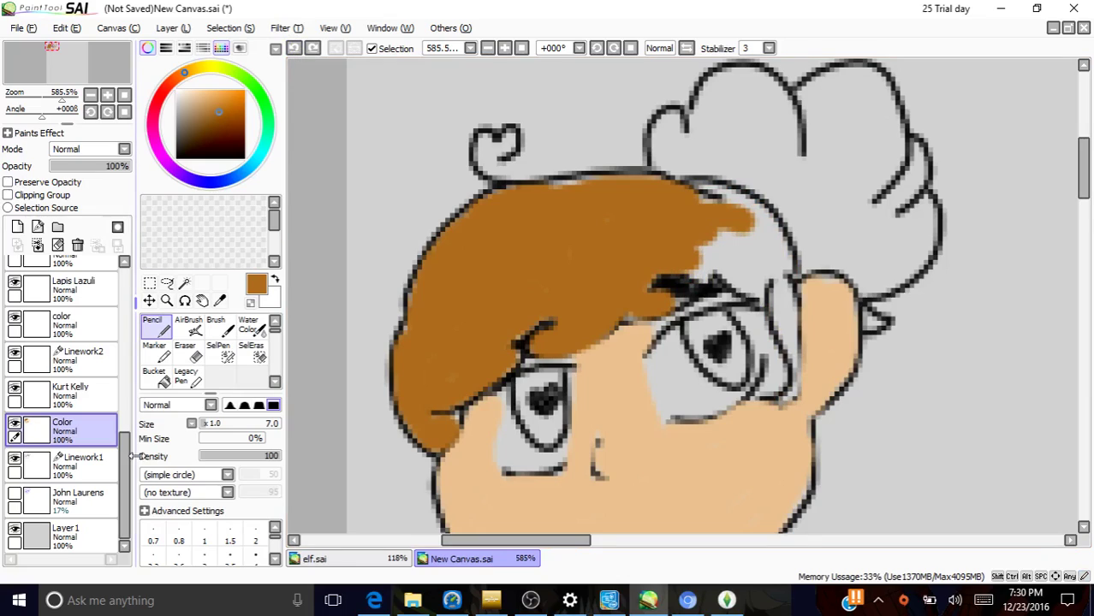
# Step: Set the Pencil size to 5 and repaint the lock beside the ear and the right side of the hair
pyautogui.scroll(-2, 272, 544)
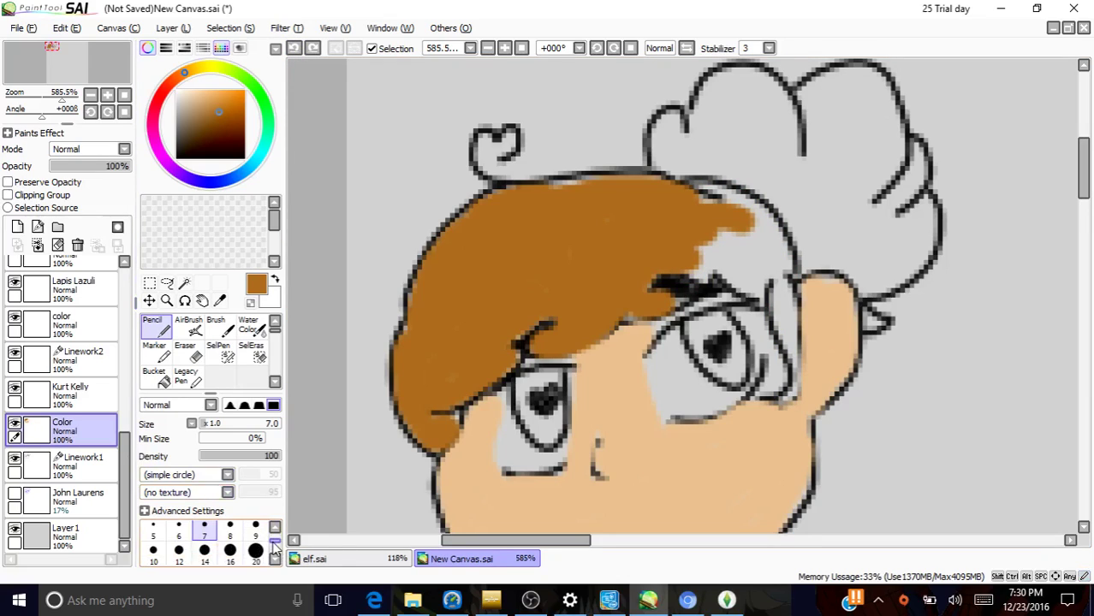
pyautogui.click(151, 528)
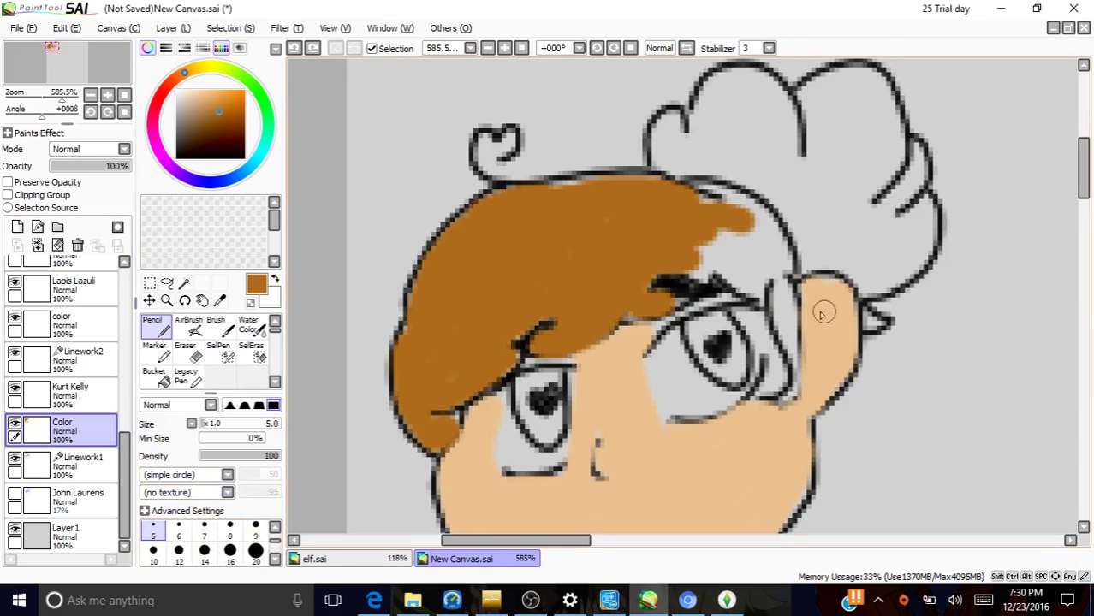
pyautogui.moveTo(781, 289); pyautogui.dragTo(784, 405)
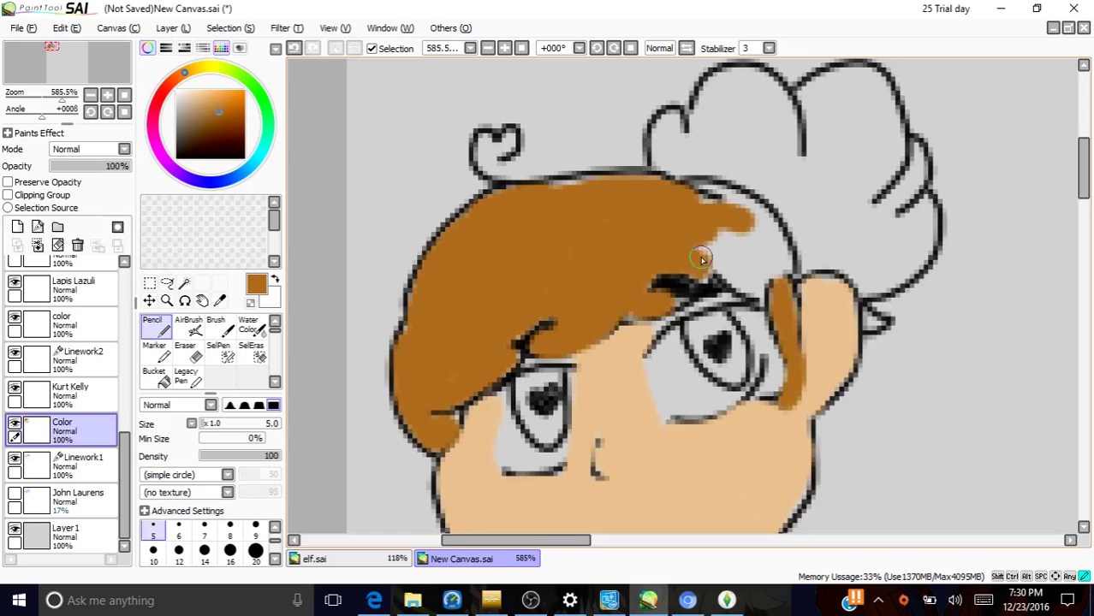
pyautogui.moveTo(701, 259)
pyautogui.mouseDown()
pyautogui.moveTo(768, 296)
pyautogui.moveTo(707, 239)
pyautogui.moveTo(760, 265)
pyautogui.mouseUp()
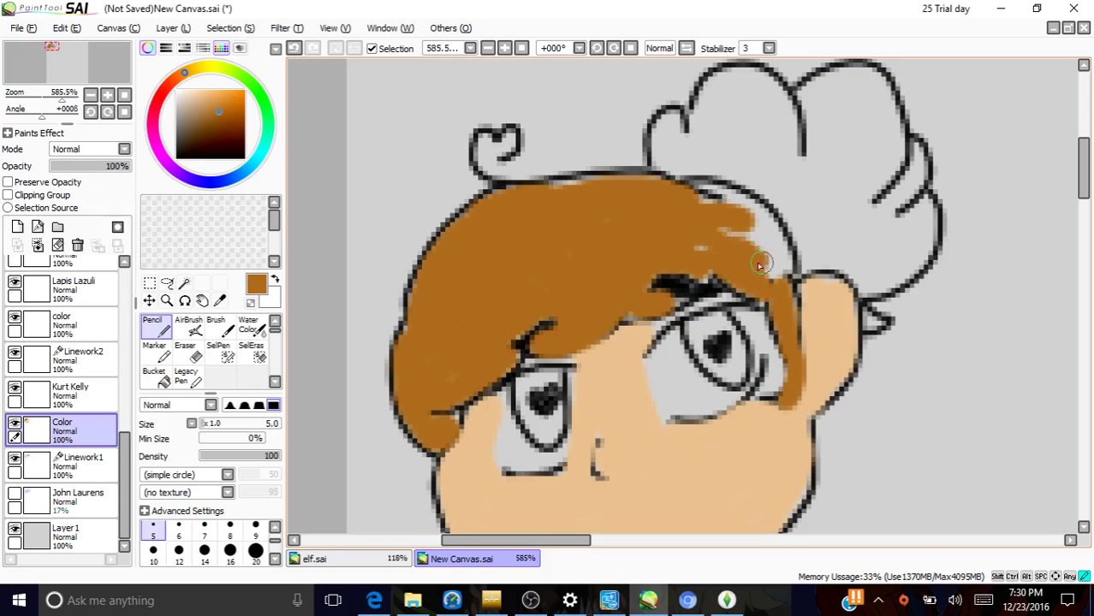
pyautogui.moveTo(713, 188)
pyautogui.mouseDown()
pyautogui.moveTo(743, 206)
pyautogui.moveTo(760, 242)
pyautogui.moveTo(726, 226)
pyautogui.moveTo(765, 229)
pyautogui.moveTo(753, 207)
pyautogui.moveTo(775, 244)
pyautogui.moveTo(776, 277)
pyautogui.mouseUp()
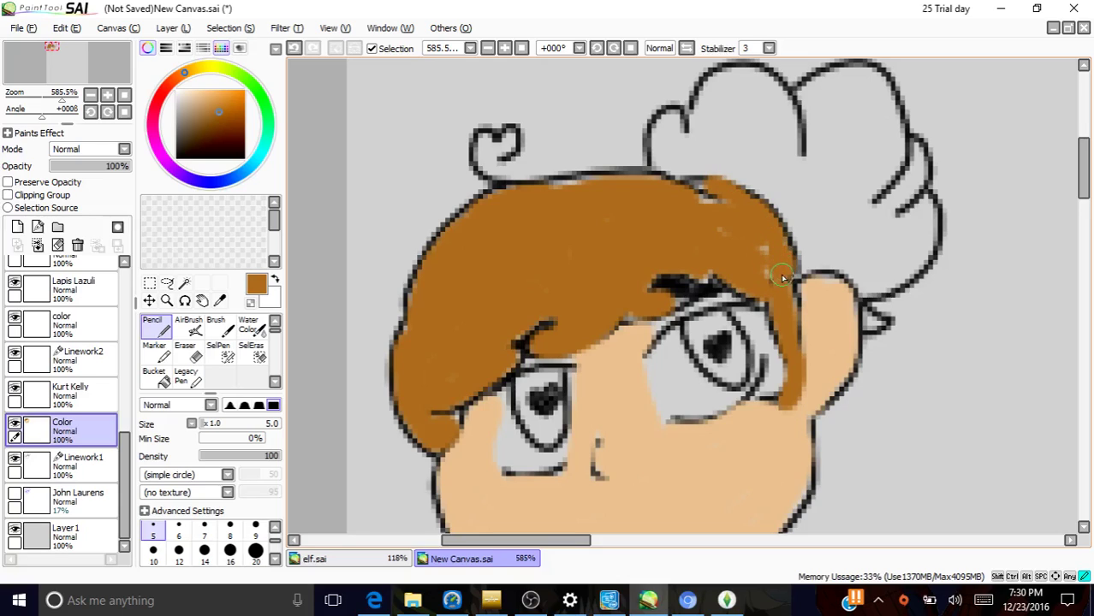
# Step: Paint the hair tip behind the ear and fill the whole puffy bun with the same brown
pyautogui.moveTo(873, 329); pyautogui.dragTo(870, 320)
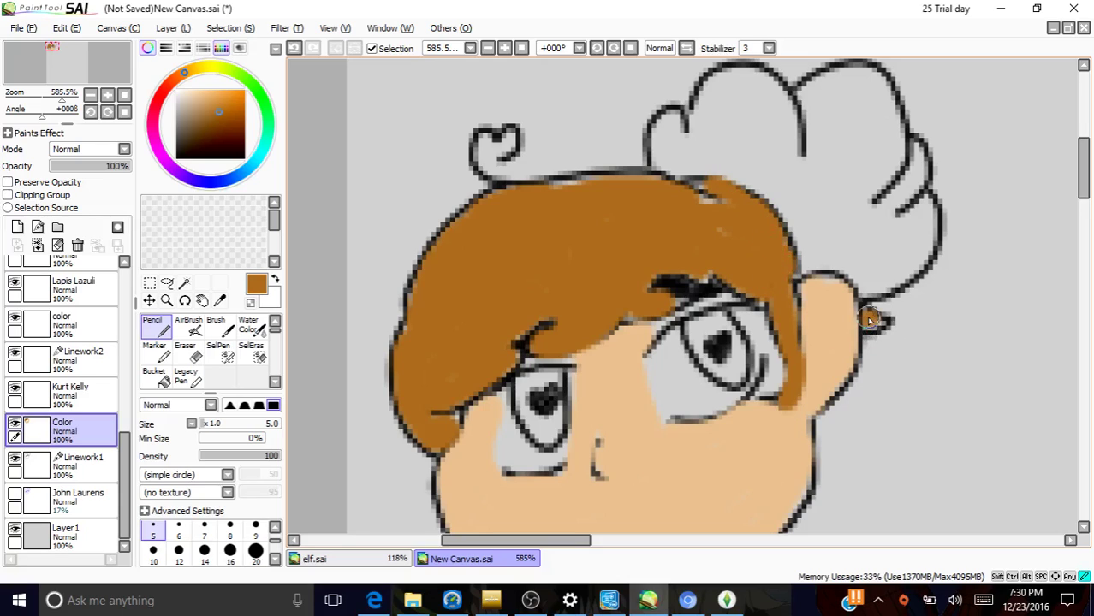
pyautogui.moveTo(663, 162)
pyautogui.mouseDown()
pyautogui.moveTo(652, 153)
pyautogui.moveTo(661, 115)
pyautogui.moveTo(680, 154)
pyautogui.moveTo(666, 150)
pyautogui.moveTo(697, 173)
pyautogui.moveTo(675, 156)
pyautogui.moveTo(722, 85)
pyautogui.moveTo(758, 70)
pyautogui.moveTo(802, 165)
pyautogui.moveTo(808, 84)
pyautogui.moveTo(843, 73)
pyautogui.moveTo(877, 88)
pyautogui.moveTo(892, 119)
pyautogui.moveTo(882, 178)
pyautogui.mouseUp()
pyautogui.moveTo(897, 150)
pyautogui.mouseDown()
pyautogui.moveTo(859, 214)
pyautogui.moveTo(894, 193)
pyautogui.moveTo(919, 151)
pyautogui.moveTo(915, 178)
pyautogui.moveTo(879, 221)
pyautogui.moveTo(896, 226)
pyautogui.moveTo(928, 208)
pyautogui.moveTo(930, 245)
pyautogui.moveTo(868, 293)
pyautogui.moveTo(860, 280)
pyautogui.moveTo(807, 272)
pyautogui.mouseUp()
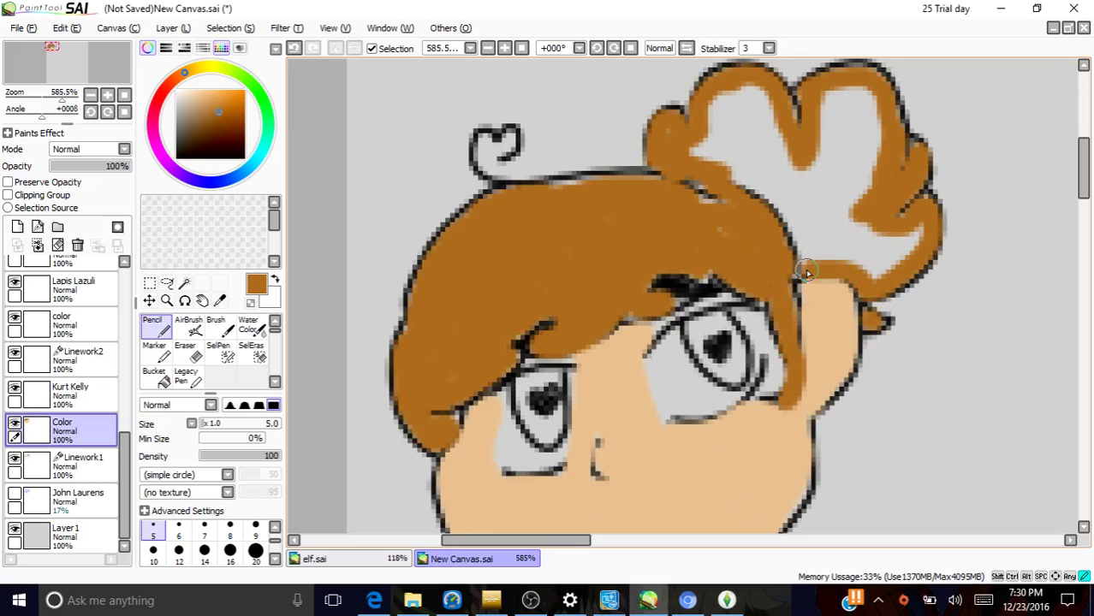
pyautogui.moveTo(732, 177)
pyautogui.mouseDown()
pyautogui.moveTo(719, 163)
pyautogui.moveTo(779, 201)
pyautogui.moveTo(743, 172)
pyautogui.moveTo(809, 257)
pyautogui.moveTo(805, 270)
pyautogui.moveTo(791, 227)
pyautogui.mouseUp()
pyautogui.moveTo(735, 151)
pyautogui.mouseDown()
pyautogui.moveTo(678, 142)
pyautogui.moveTo(721, 149)
pyautogui.moveTo(701, 141)
pyautogui.moveTo(745, 100)
pyautogui.moveTo(724, 103)
pyautogui.moveTo(751, 97)
pyautogui.moveTo(712, 108)
pyautogui.moveTo(759, 100)
pyautogui.moveTo(747, 85)
pyautogui.moveTo(775, 123)
pyautogui.moveTo(720, 131)
pyautogui.moveTo(785, 123)
pyautogui.moveTo(693, 143)
pyautogui.moveTo(766, 152)
pyautogui.moveTo(715, 150)
pyautogui.moveTo(802, 180)
pyautogui.moveTo(778, 137)
pyautogui.moveTo(822, 258)
pyautogui.moveTo(882, 274)
pyautogui.moveTo(921, 230)
pyautogui.moveTo(908, 250)
pyautogui.moveTo(849, 254)
pyautogui.moveTo(897, 246)
pyautogui.moveTo(827, 234)
pyautogui.moveTo(862, 236)
pyautogui.moveTo(831, 243)
pyautogui.moveTo(865, 211)
pyautogui.moveTo(857, 159)
pyautogui.moveTo(878, 152)
pyautogui.moveTo(875, 130)
pyautogui.moveTo(856, 146)
pyautogui.moveTo(834, 239)
pyautogui.moveTo(828, 138)
pyautogui.moveTo(827, 189)
pyautogui.moveTo(815, 175)
pyautogui.moveTo(821, 234)
pyautogui.moveTo(832, 109)
pyautogui.moveTo(821, 132)
pyautogui.moveTo(835, 94)
pyautogui.moveTo(857, 110)
pyautogui.moveTo(839, 154)
pyautogui.moveTo(862, 90)
pyautogui.mouseUp()
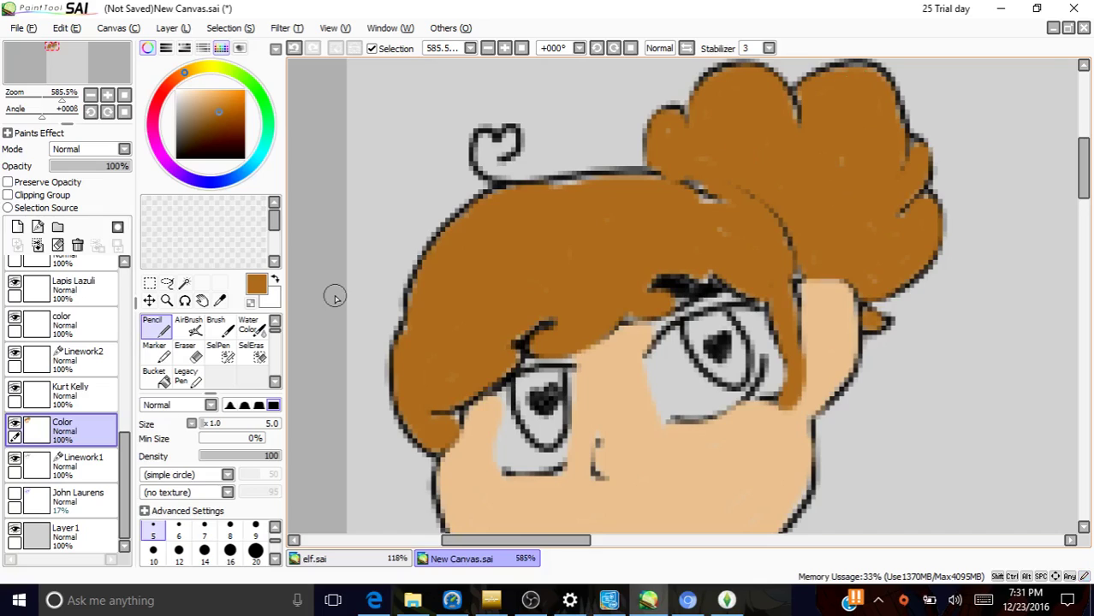
# Step: Move the Color layer below Linework1 in the layer order
pyautogui.moveTo(95, 478); pyautogui.dragTo(95, 432)
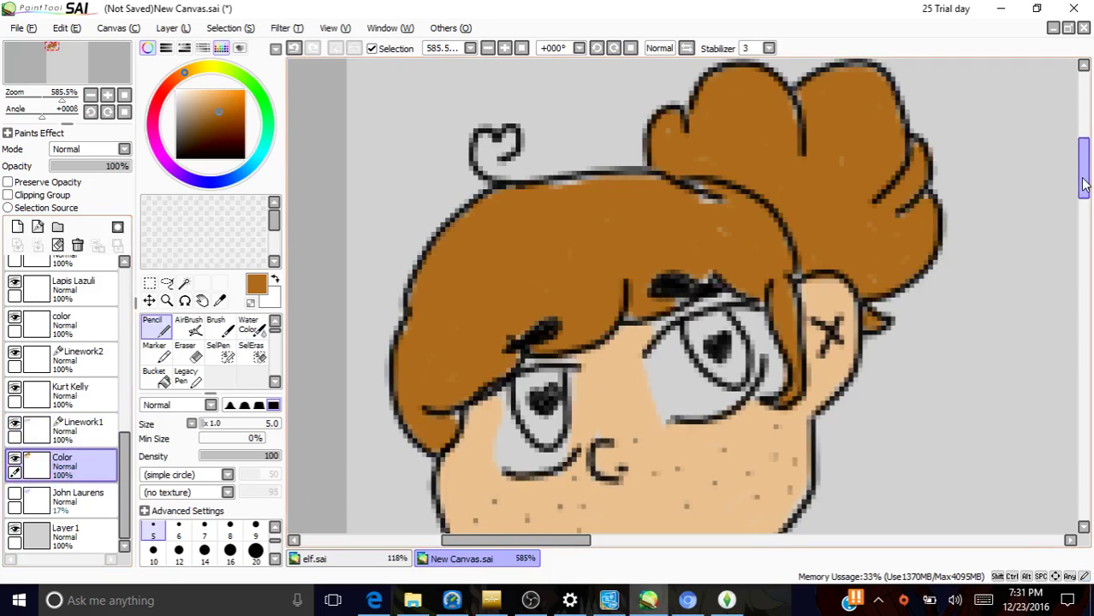
pyautogui.moveTo(1091, 153); pyautogui.dragTo(1091, 166)
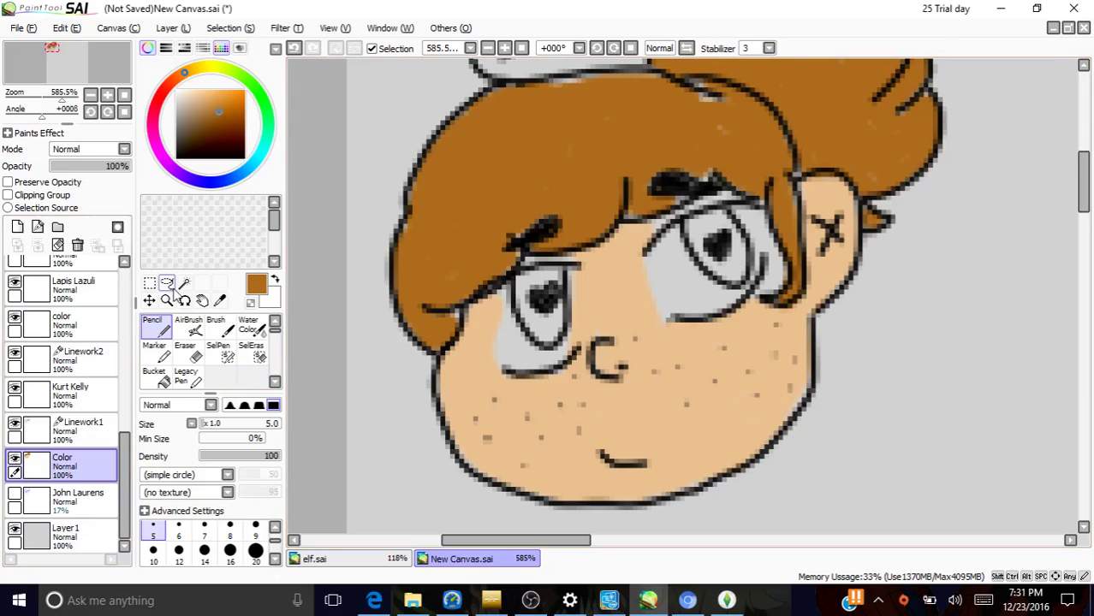
# Step: Sample the face's skin colour and paint the missing skin around the right eye with the Pencil
pyautogui.click(212, 102)
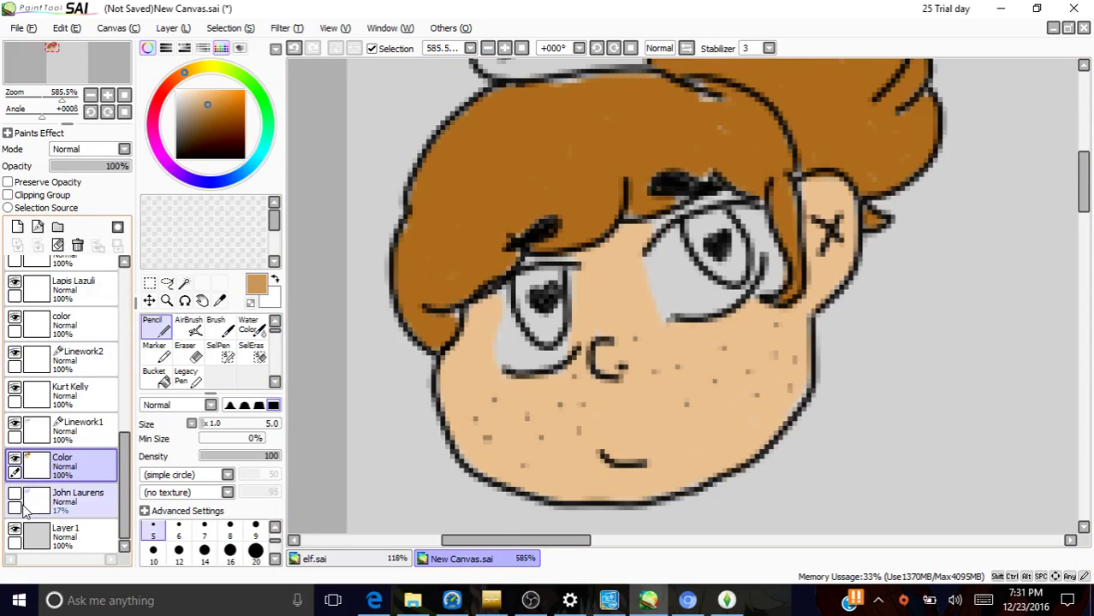
pyautogui.click(219, 300)
pyautogui.click(461, 351)
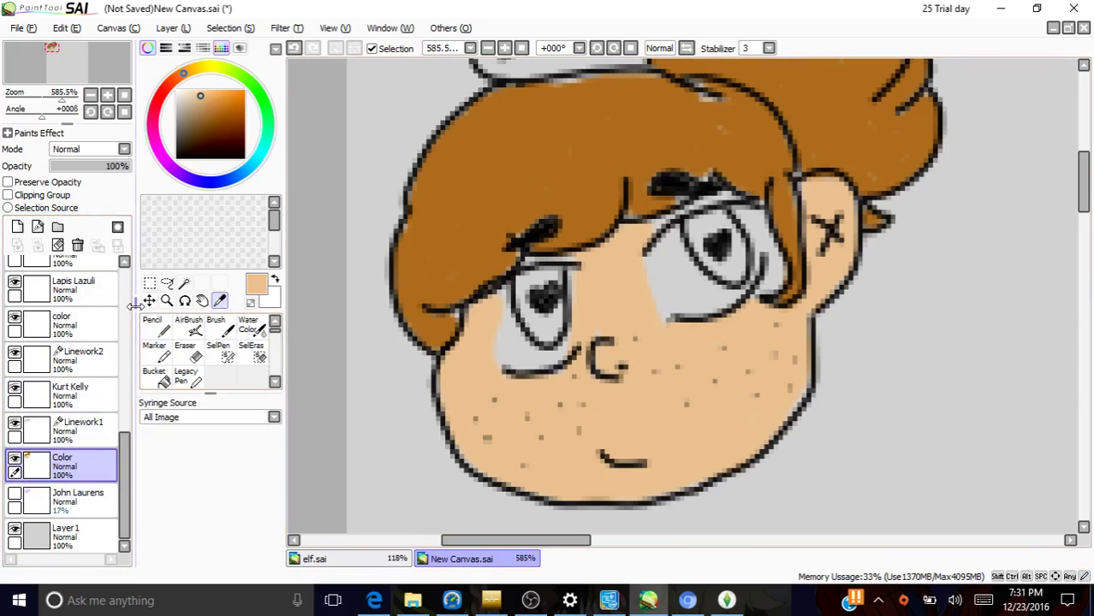
pyautogui.click(152, 325)
pyautogui.moveTo(756, 271)
pyautogui.mouseDown()
pyautogui.moveTo(755, 215)
pyautogui.moveTo(768, 245)
pyautogui.moveTo(760, 288)
pyautogui.mouseUp()
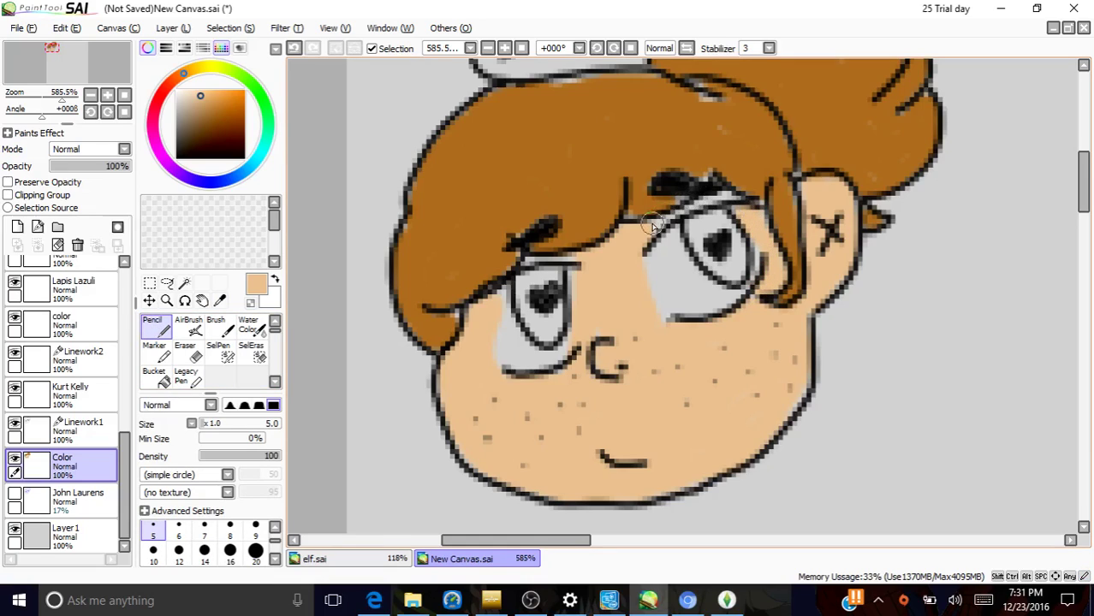
pyautogui.moveTo(682, 206); pyautogui.dragTo(736, 196)
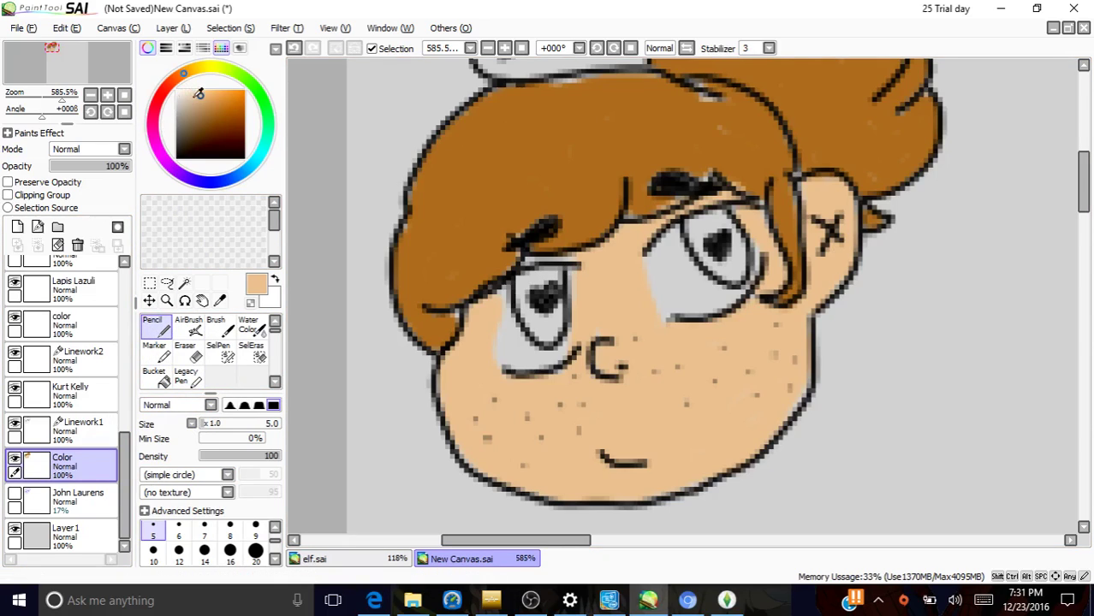
# Step: Choose white and paint the whites of both eyes around the irises
pyautogui.moveTo(202, 94); pyautogui.dragTo(181, 90)
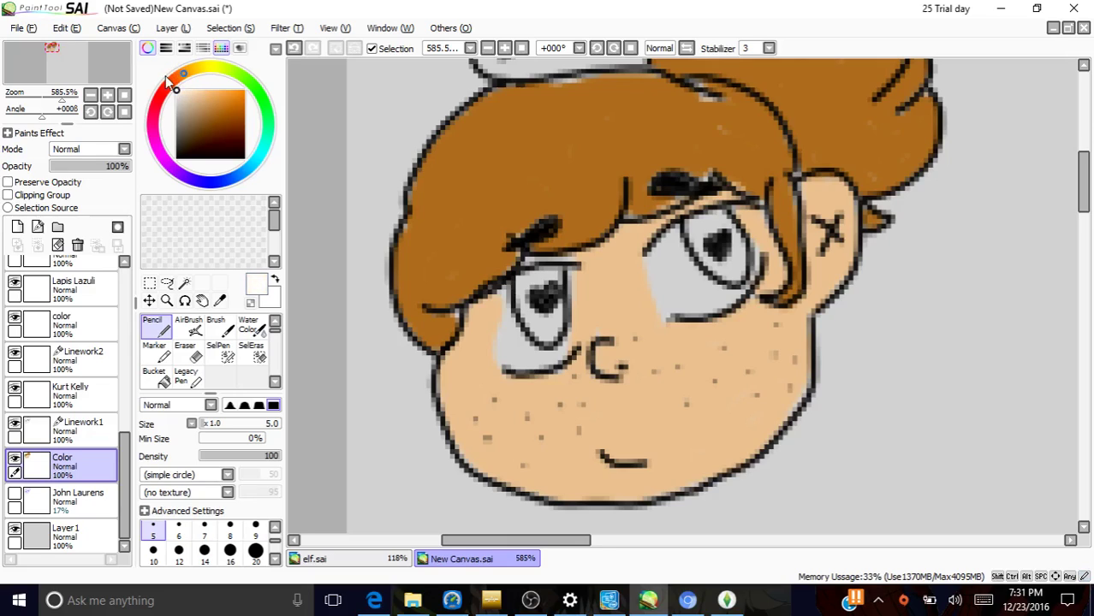
pyautogui.moveTo(503, 332)
pyautogui.mouseDown()
pyautogui.moveTo(498, 303)
pyautogui.moveTo(501, 361)
pyautogui.moveTo(542, 360)
pyautogui.moveTo(566, 341)
pyautogui.moveTo(538, 356)
pyautogui.moveTo(523, 351)
pyautogui.moveTo(503, 298)
pyautogui.moveTo(517, 364)
pyautogui.moveTo(507, 305)
pyautogui.mouseUp()
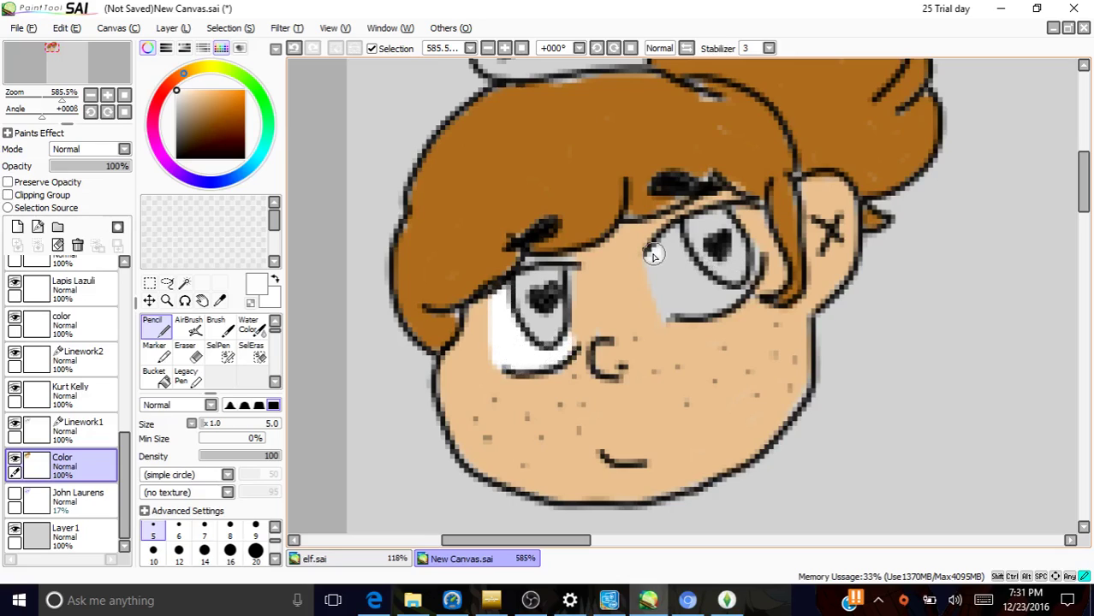
pyautogui.moveTo(655, 247)
pyautogui.mouseDown()
pyautogui.moveTo(670, 312)
pyautogui.moveTo(738, 292)
pyautogui.moveTo(697, 286)
pyautogui.moveTo(669, 239)
pyautogui.moveTo(682, 300)
pyautogui.moveTo(691, 293)
pyautogui.moveTo(676, 261)
pyautogui.moveTo(712, 292)
pyautogui.moveTo(760, 252)
pyautogui.moveTo(728, 290)
pyautogui.mouseUp()
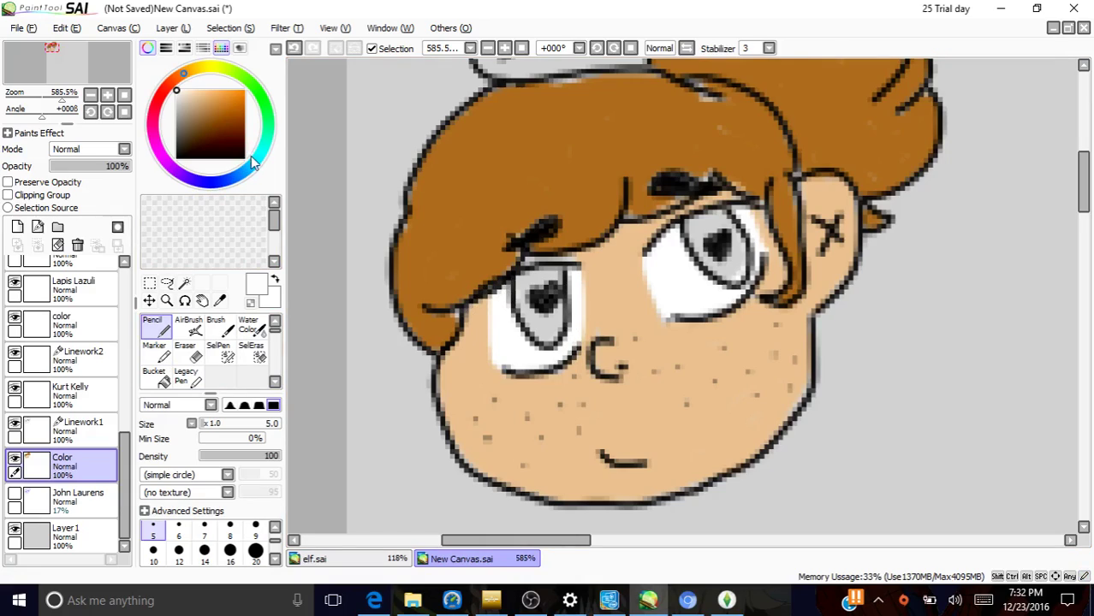
# Step: Choose a medium sky blue and paint the irises of both eyes on the Color layer
pyautogui.moveTo(252, 164); pyautogui.dragTo(251, 171)
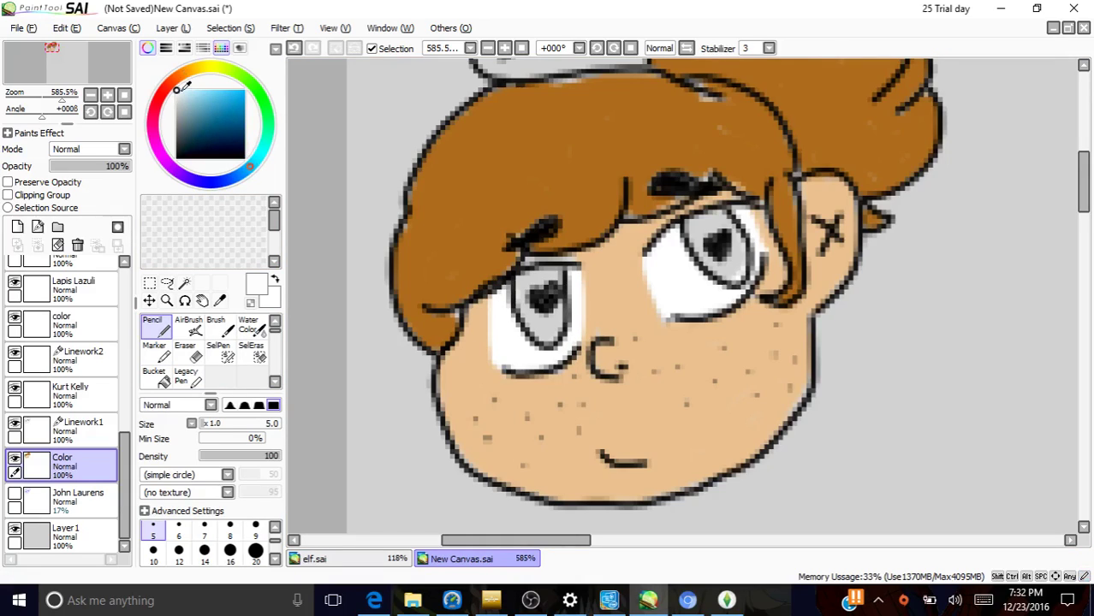
pyautogui.press('XF86AudioLowerVolume')
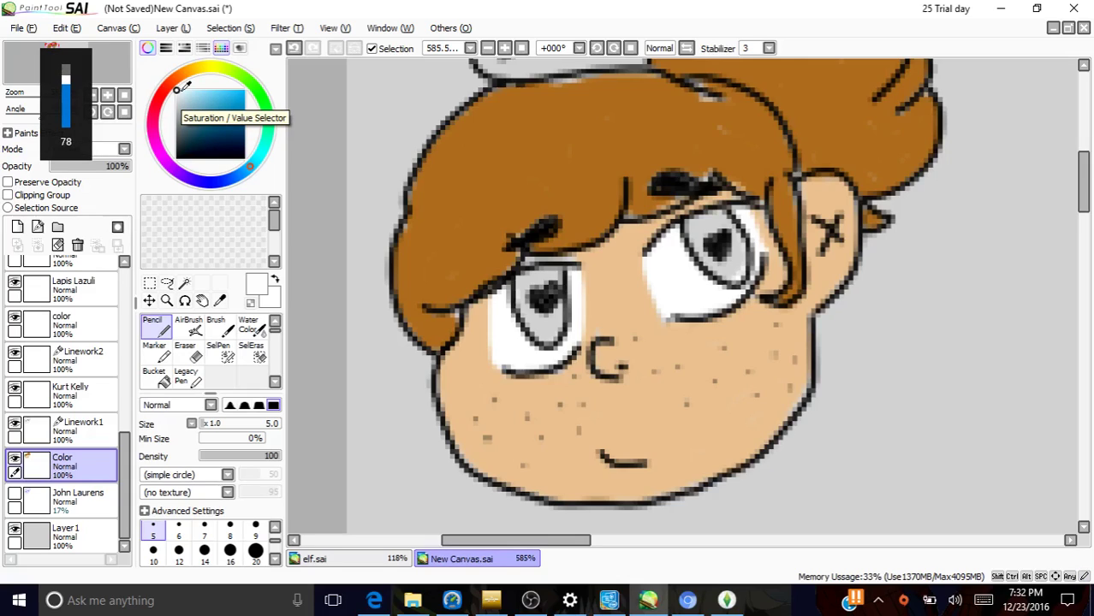
pyautogui.moveTo(178, 89)
pyautogui.mouseDown()
pyautogui.moveTo(202, 106)
pyautogui.moveTo(219, 100)
pyautogui.mouseUp()
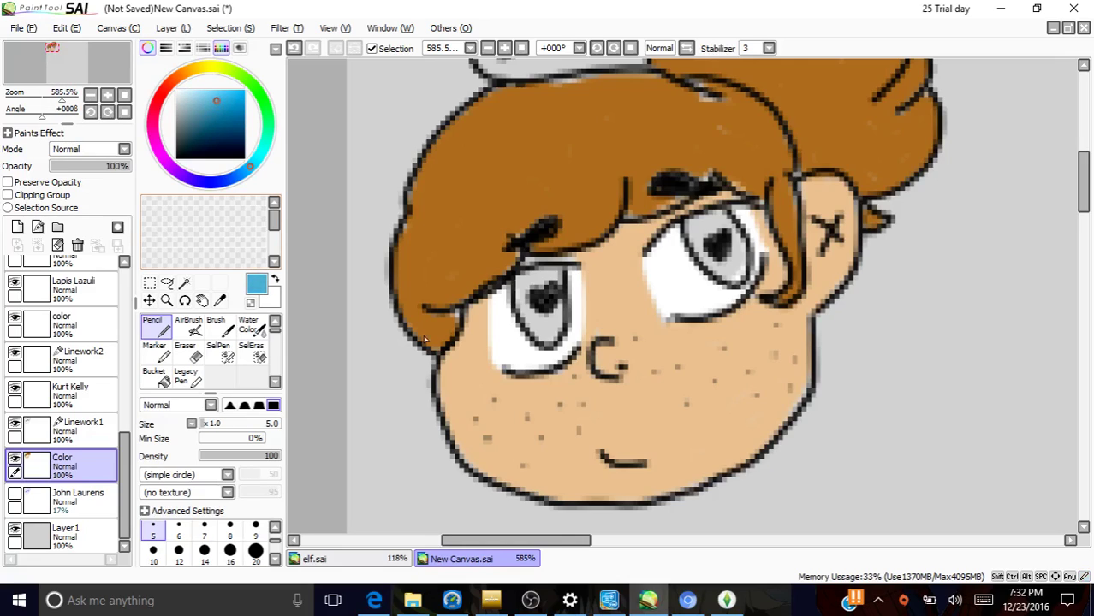
pyautogui.moveTo(513, 286)
pyautogui.mouseDown()
pyautogui.moveTo(549, 279)
pyautogui.moveTo(550, 334)
pyautogui.moveTo(526, 343)
pyautogui.moveTo(522, 304)
pyautogui.mouseUp()
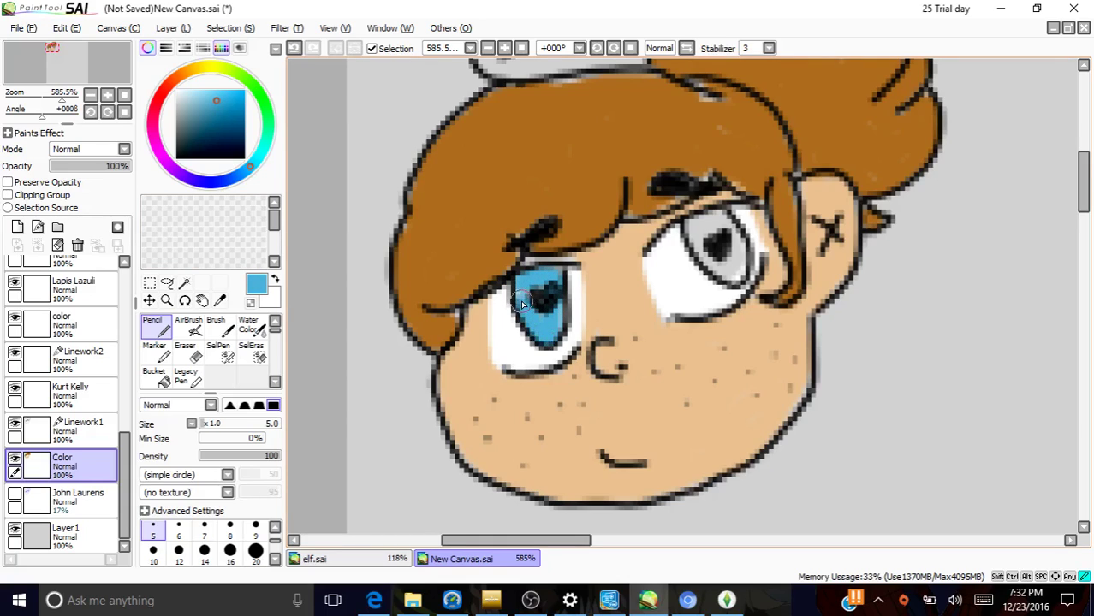
pyautogui.moveTo(678, 214)
pyautogui.mouseDown()
pyautogui.moveTo(735, 278)
pyautogui.moveTo(728, 237)
pyautogui.moveTo(699, 224)
pyautogui.moveTo(724, 226)
pyautogui.moveTo(737, 257)
pyautogui.moveTo(707, 229)
pyautogui.mouseUp()
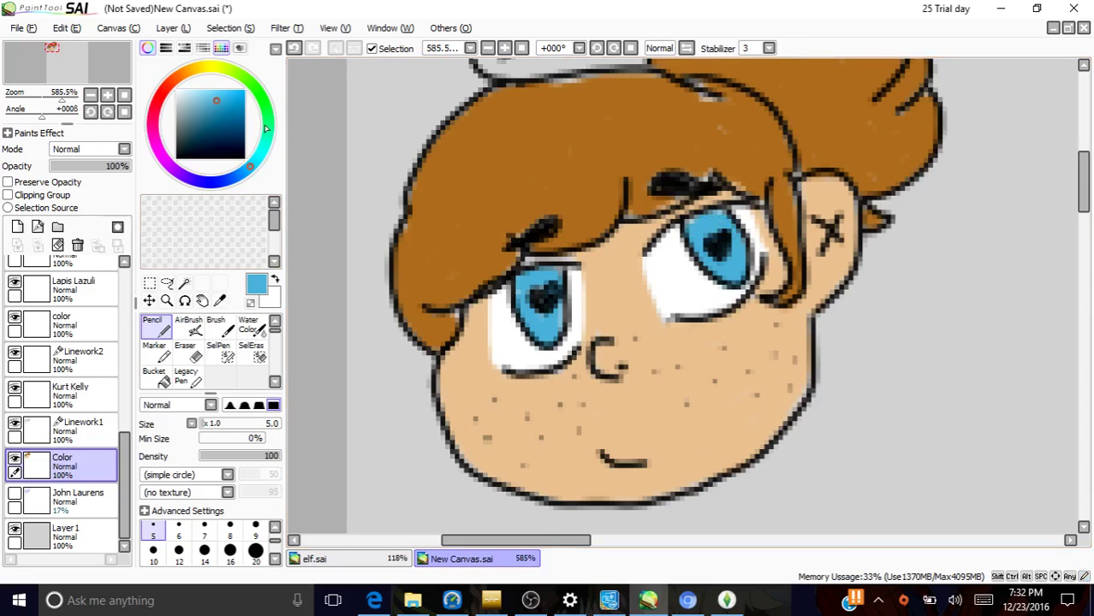
# Step: Choose a darker shade of the same blue and shade the upper part of both irises
pyautogui.moveTo(219, 94); pyautogui.dragTo(208, 118)
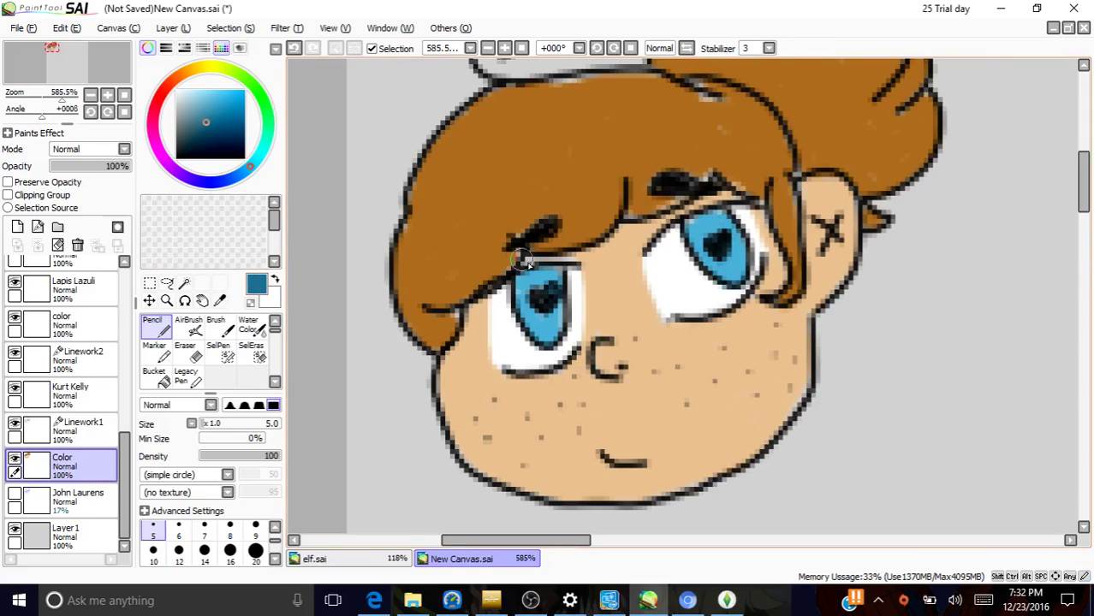
pyautogui.moveTo(517, 295)
pyautogui.mouseDown()
pyautogui.moveTo(548, 278)
pyautogui.moveTo(522, 279)
pyautogui.moveTo(552, 279)
pyautogui.moveTo(543, 284)
pyautogui.mouseUp()
pyautogui.moveTo(736, 214)
pyautogui.mouseDown()
pyautogui.moveTo(690, 236)
pyautogui.moveTo(715, 226)
pyautogui.moveTo(697, 218)
pyautogui.moveTo(721, 242)
pyautogui.moveTo(700, 250)
pyautogui.moveTo(731, 224)
pyautogui.mouseUp()
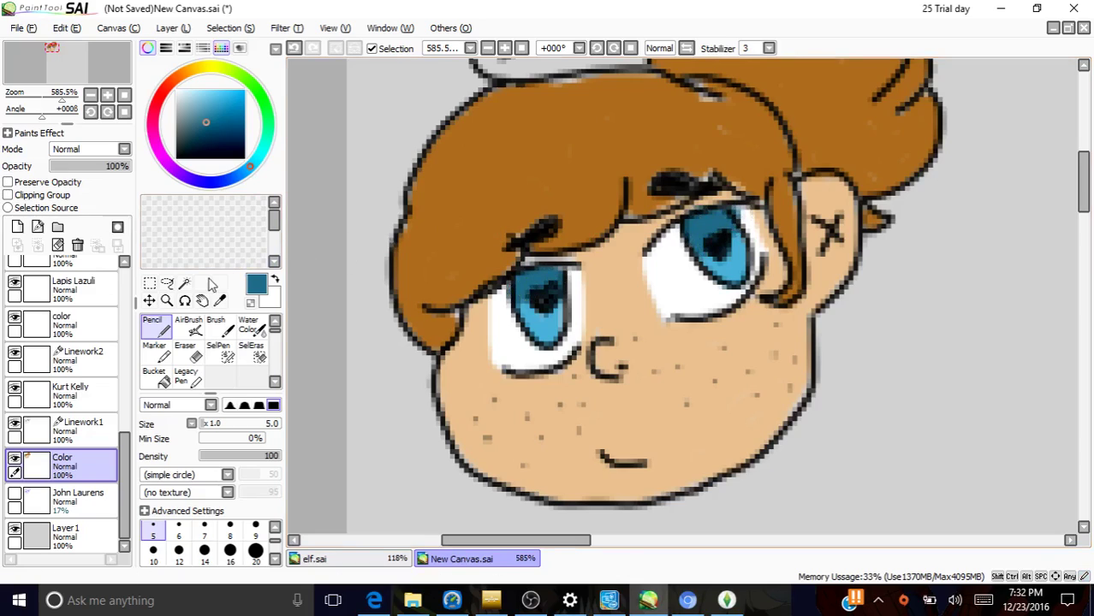
# Step: Choose white and add small highlights to the irises and pupils of both eyes
pyautogui.moveTo(208, 118); pyautogui.dragTo(177, 89)
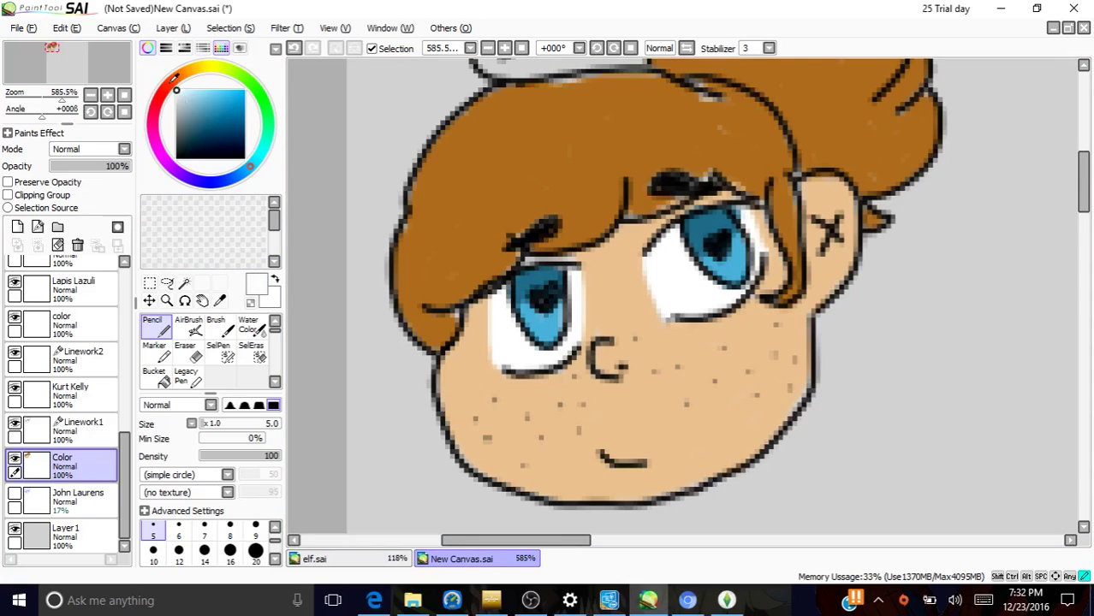
pyautogui.moveTo(532, 256); pyautogui.dragTo(554, 290)
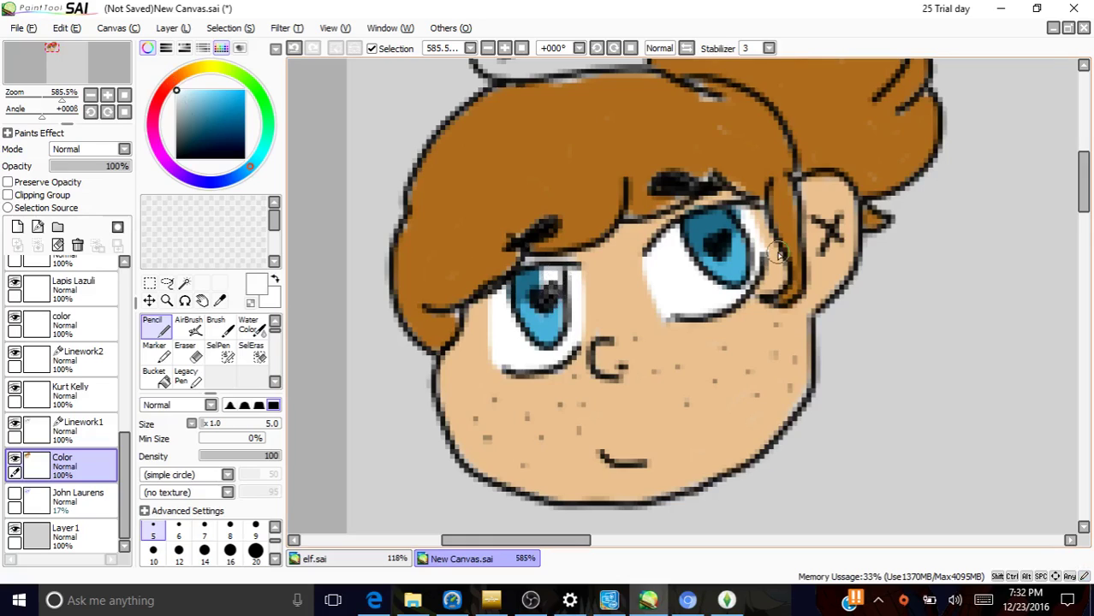
pyautogui.moveTo(691, 224)
pyautogui.mouseDown()
pyautogui.moveTo(696, 235)
pyautogui.moveTo(687, 230)
pyautogui.mouseUp()
pyautogui.moveTo(532, 343); pyautogui.dragTo(543, 328)
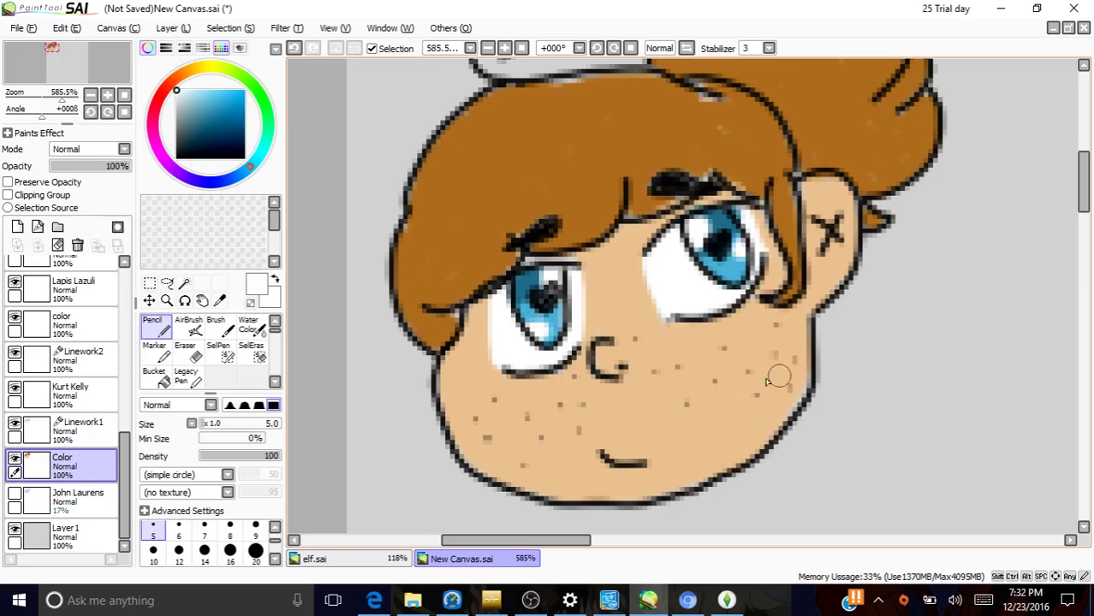
pyautogui.click(73, 402)
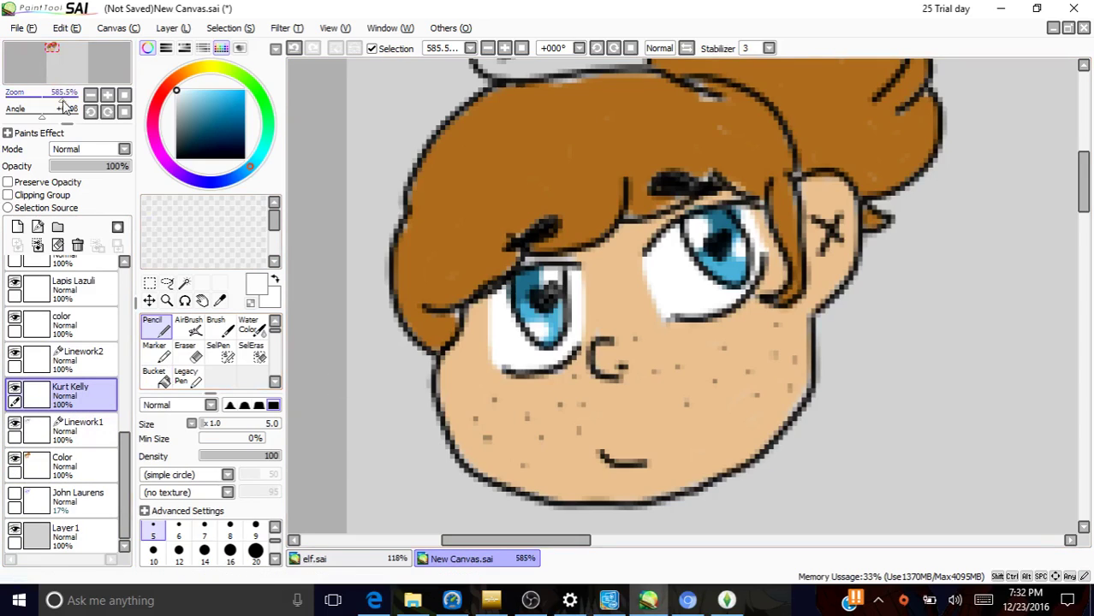
pyautogui.moveTo(62, 101); pyautogui.dragTo(45, 104)
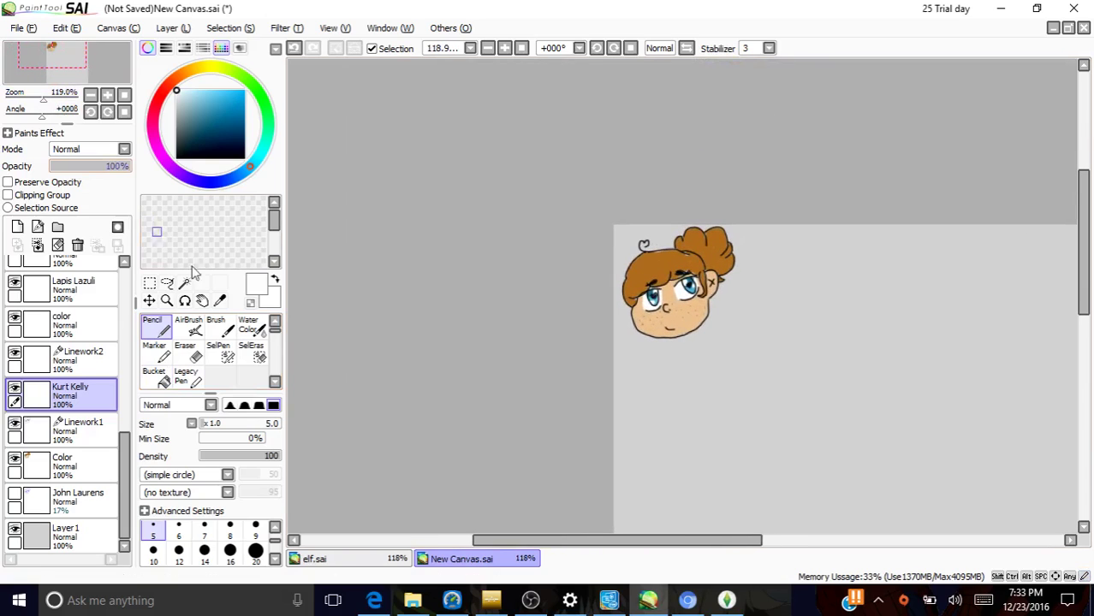
pyautogui.moveTo(557, 541); pyautogui.dragTo(613, 542)
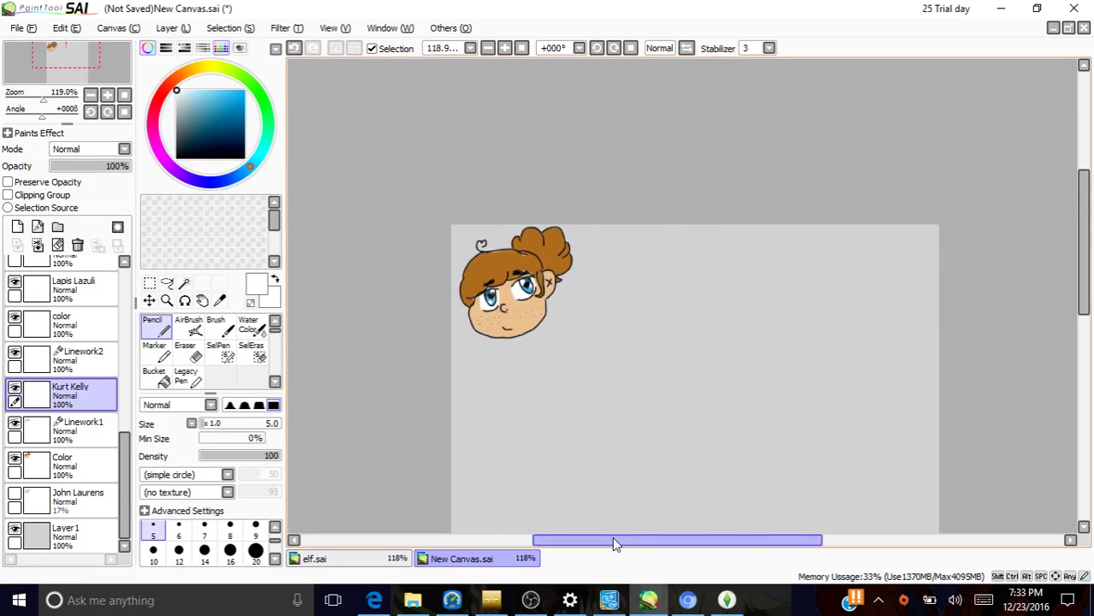
pyautogui.moveTo(1082, 250); pyautogui.dragTo(1083, 283)
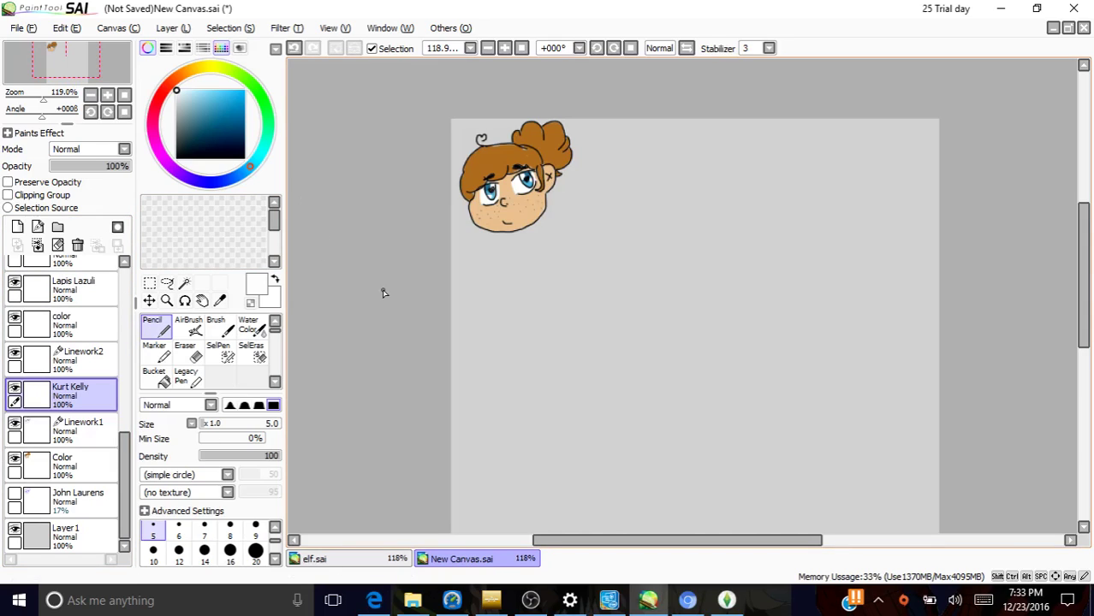
pyautogui.moveTo(43, 99); pyautogui.dragTo(52, 99)
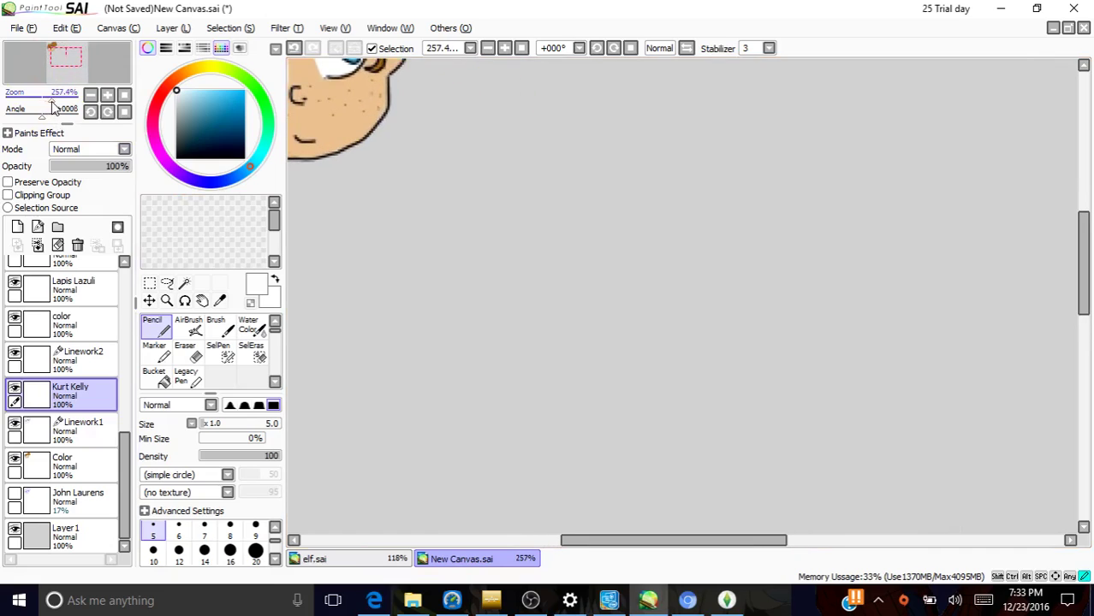
pyautogui.moveTo(1082, 227); pyautogui.dragTo(1082, 185)
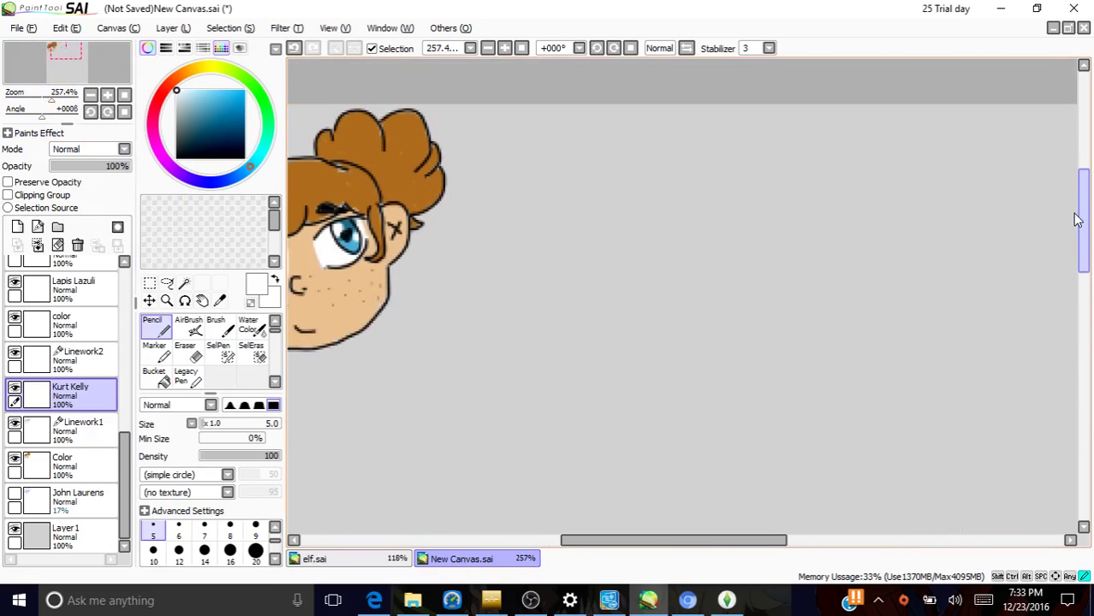
pyautogui.moveTo(568, 535); pyautogui.dragTo(615, 539)
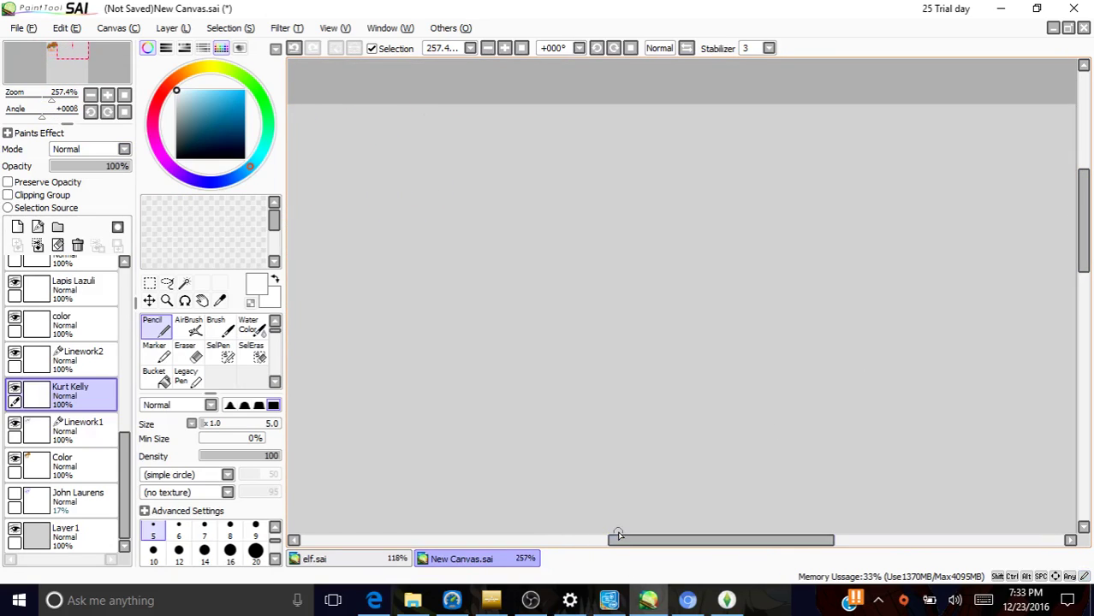
pyautogui.moveTo(48, 97)
pyautogui.mouseDown()
pyautogui.moveTo(62, 102)
pyautogui.moveTo(43, 107)
pyautogui.mouseUp()
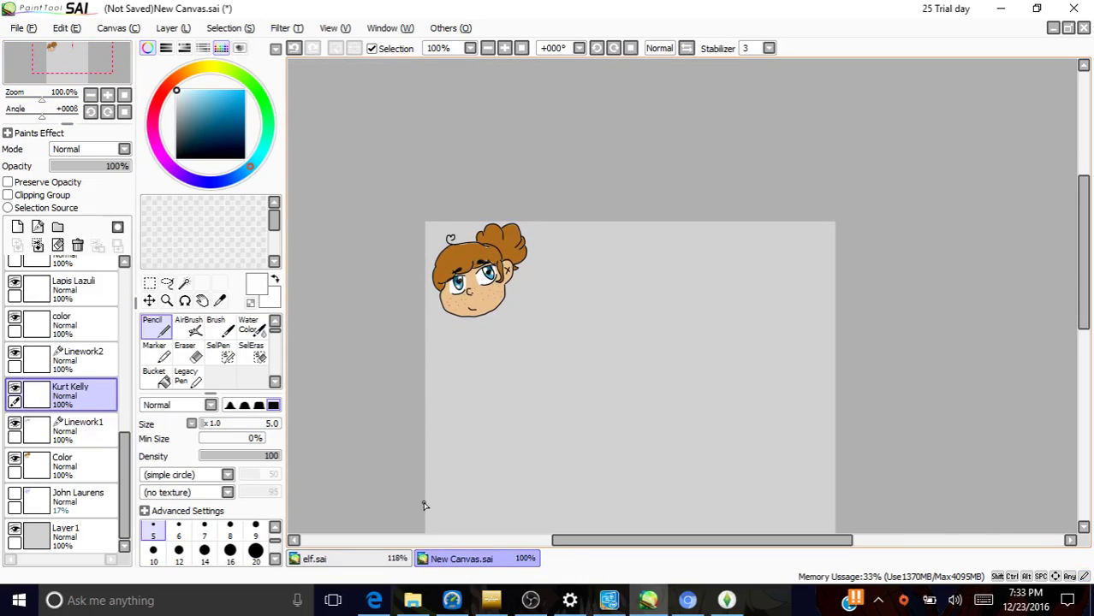
pyautogui.click(545, 611)
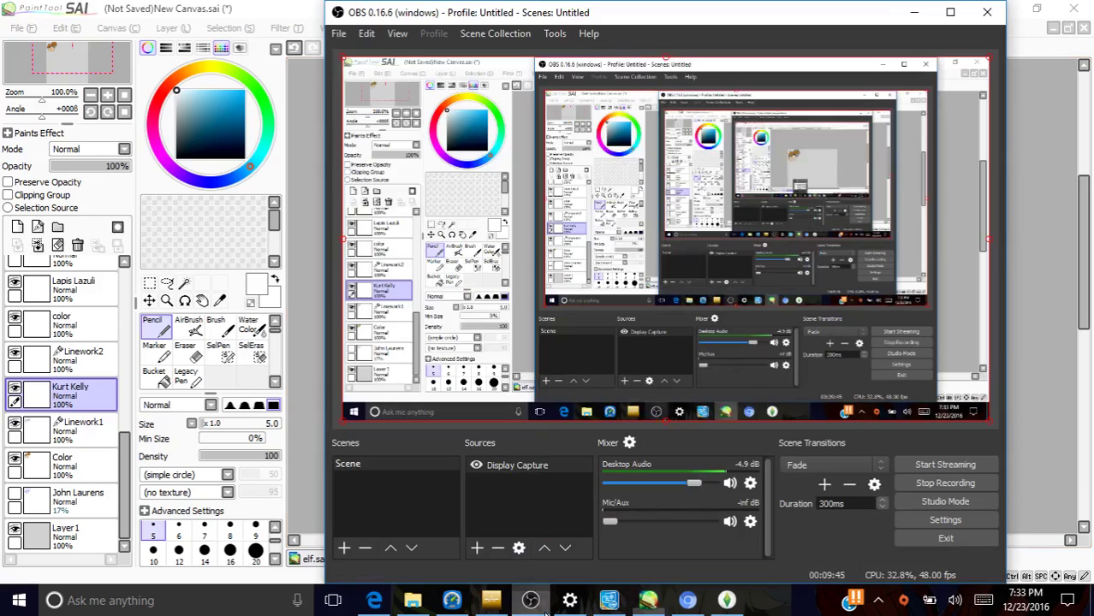